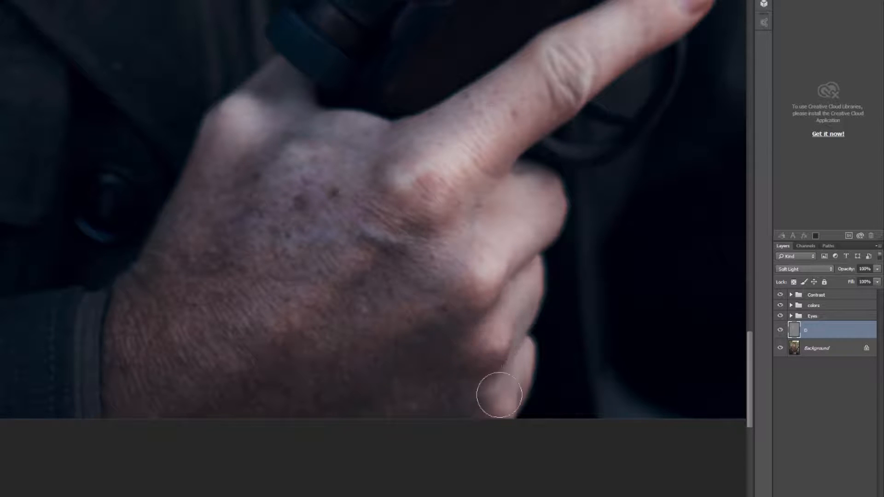
Dodge the highlights on the rifle's bolt knob and the rear end of the bolt above the hand
mouse_move(294, 178)
mouse_down()
mouse_move(369, 295)
mouse_move(317, 463)
mouse_up()
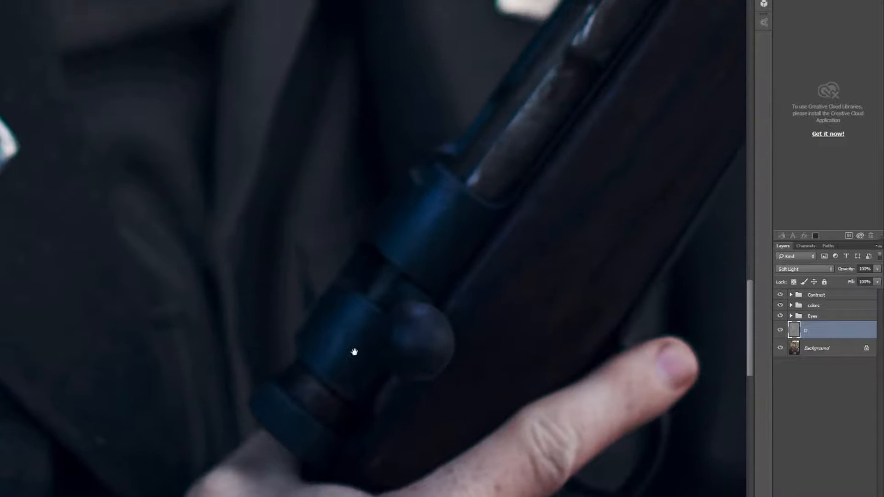
drag(345, 361, 320, 385)
drag(416, 278, 457, 225)
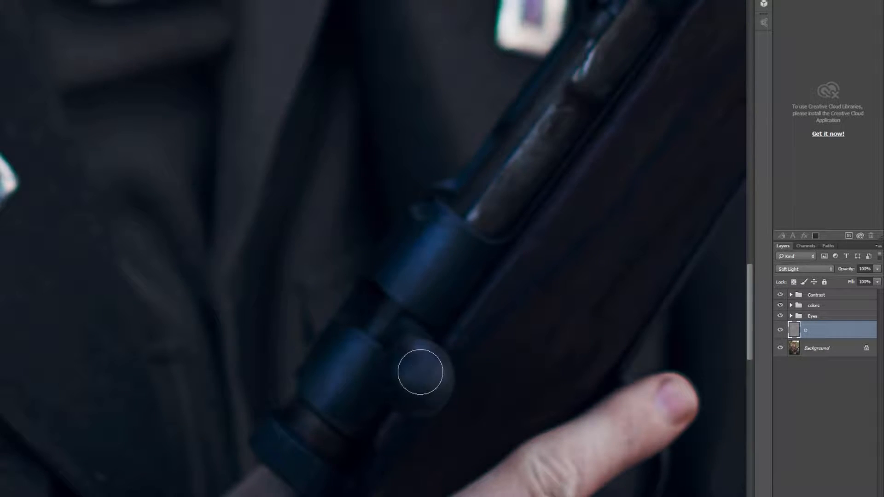
mouse_move(416, 371)
mouse_down()
mouse_move(408, 385)
mouse_move(422, 361)
mouse_up()
drag(286, 428, 355, 365)
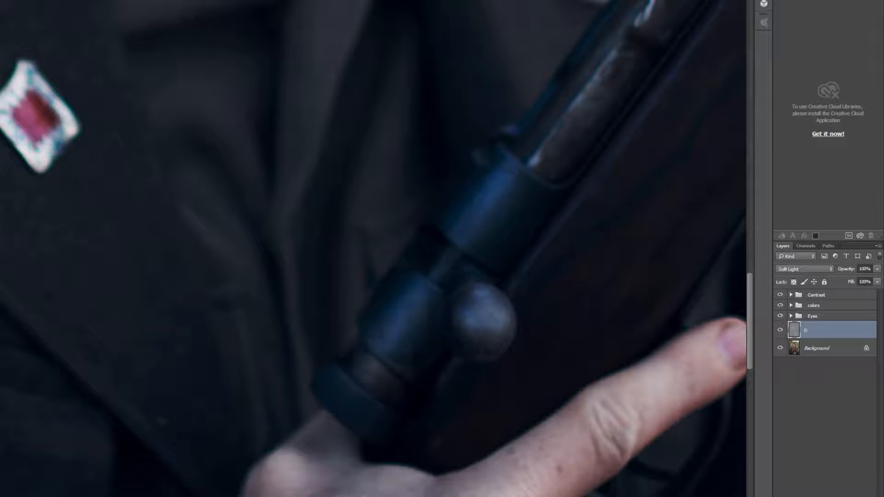
Dodge the metallic highlights along the rifle's bolt body and receiver beside the white pin
drag(482, 228, 335, 402)
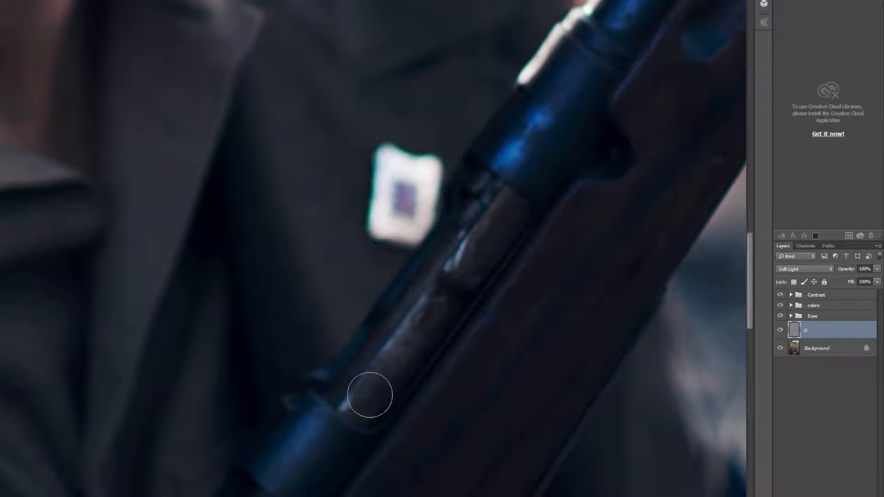
mouse_move(383, 371)
mouse_down()
mouse_move(430, 310)
mouse_move(346, 419)
mouse_up()
drag(449, 270, 354, 367)
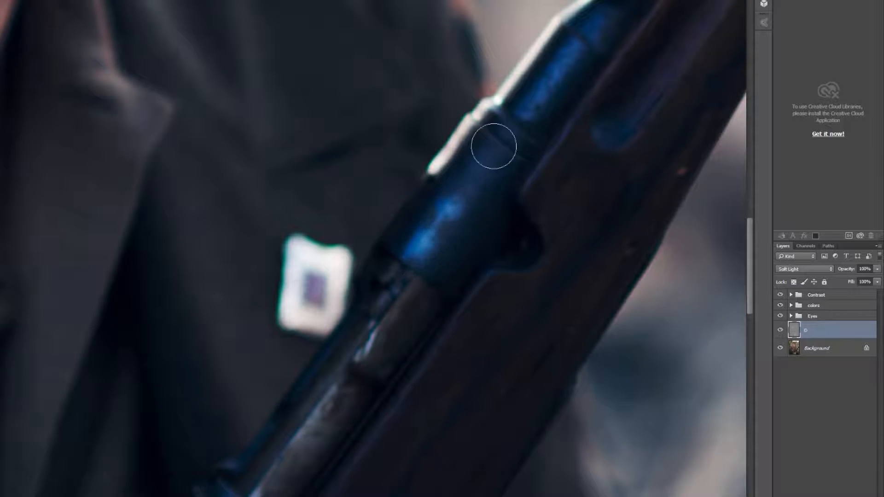
drag(351, 391, 402, 325)
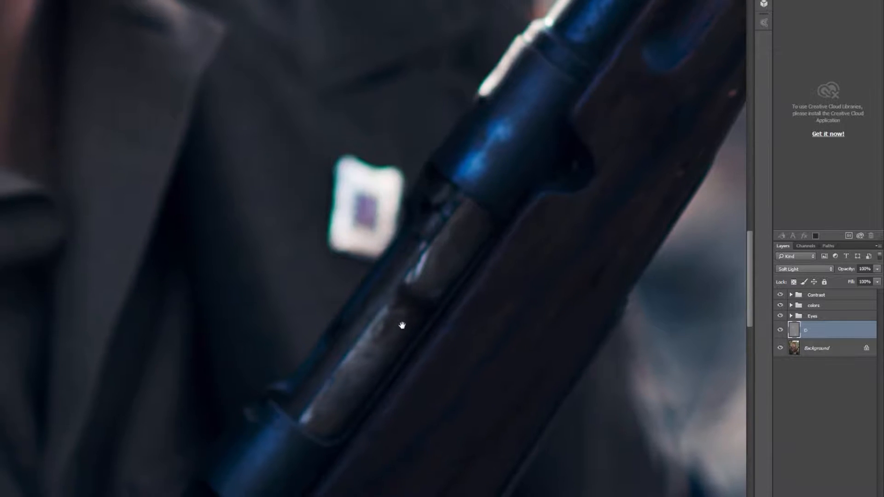
mouse_move(368, 351)
mouse_down()
mouse_move(307, 444)
mouse_move(366, 342)
mouse_move(319, 437)
mouse_up()
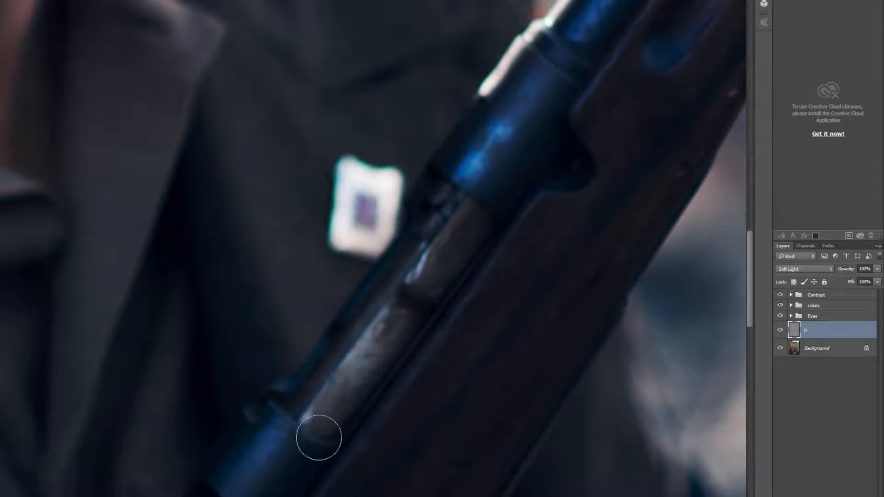
Dodge the blue highlights along the rifle's front receiver and barrel up to the sight
mouse_move(359, 315)
mouse_down()
mouse_move(358, 240)
mouse_move(286, 139)
mouse_up()
drag(265, 284, 207, 410)
drag(432, 23, 311, 285)
mouse_move(230, 397)
mouse_down()
mouse_move(283, 326)
mouse_move(224, 383)
mouse_up()
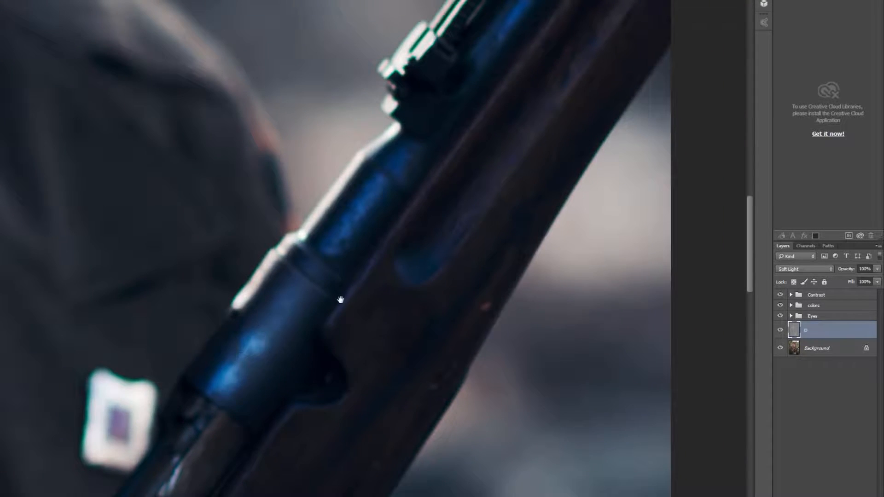
drag(340, 300, 255, 380)
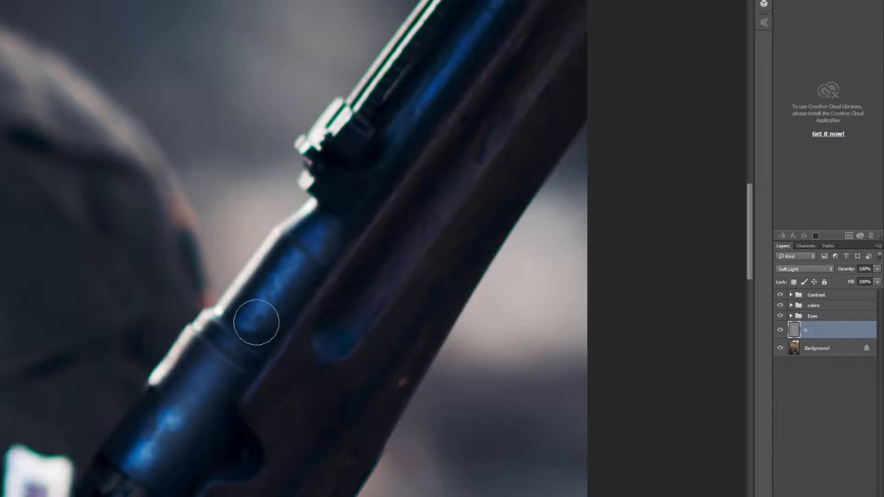
mouse_move(302, 317)
mouse_down()
mouse_move(246, 361)
mouse_move(171, 470)
mouse_up()
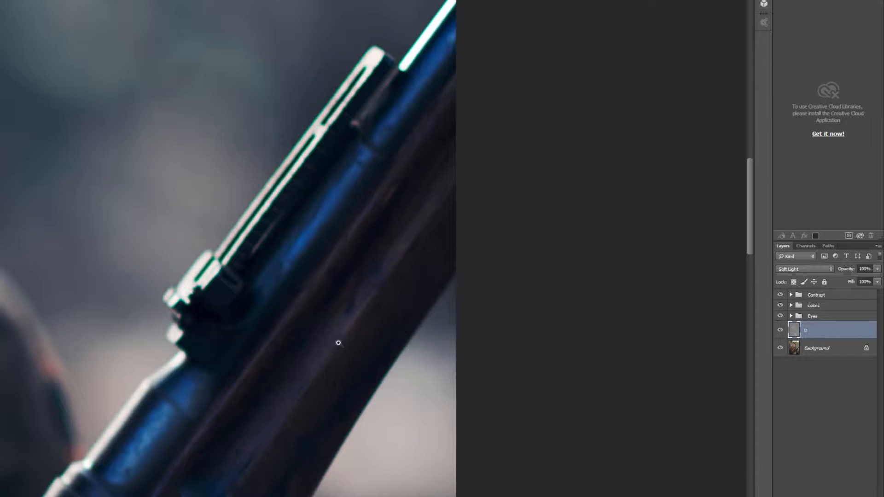
Compare the whole portrait with and without the dodge layer
key(ctrl+0)
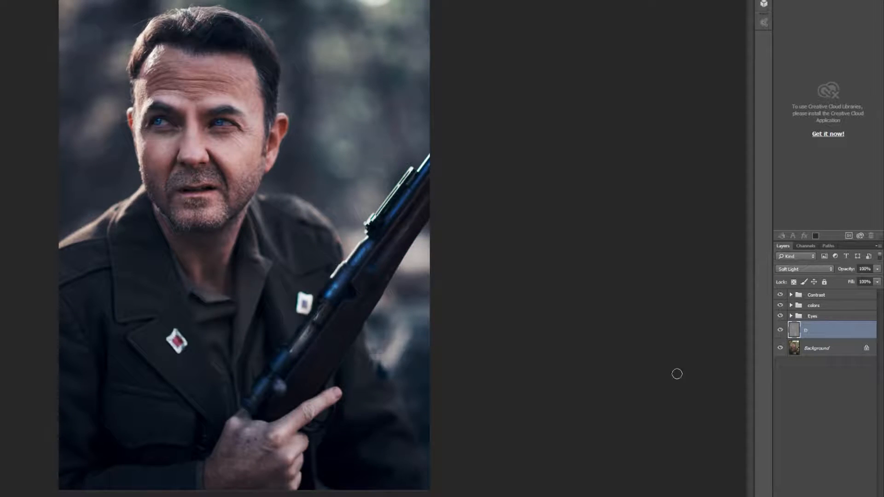
click(779, 331)
click(779, 330)
click(780, 331)
click(779, 330)
click(779, 330)
Dodge the highlights on the shirt collar, the lapel beside the neck and the shirt folds below
scroll(253, 292, up, 4)
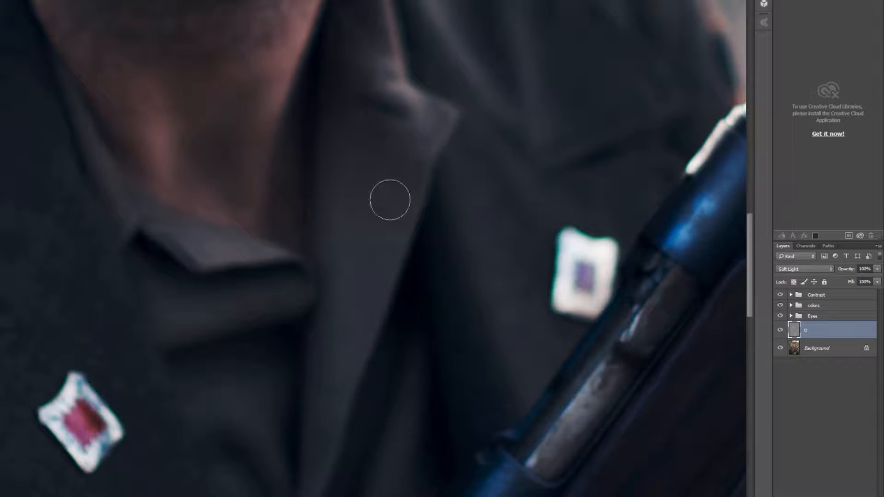
mouse_move(172, 243)
mouse_down()
mouse_move(238, 252)
mouse_move(264, 243)
mouse_up()
mouse_move(399, 110)
mouse_down()
mouse_move(428, 126)
mouse_move(419, 142)
mouse_up()
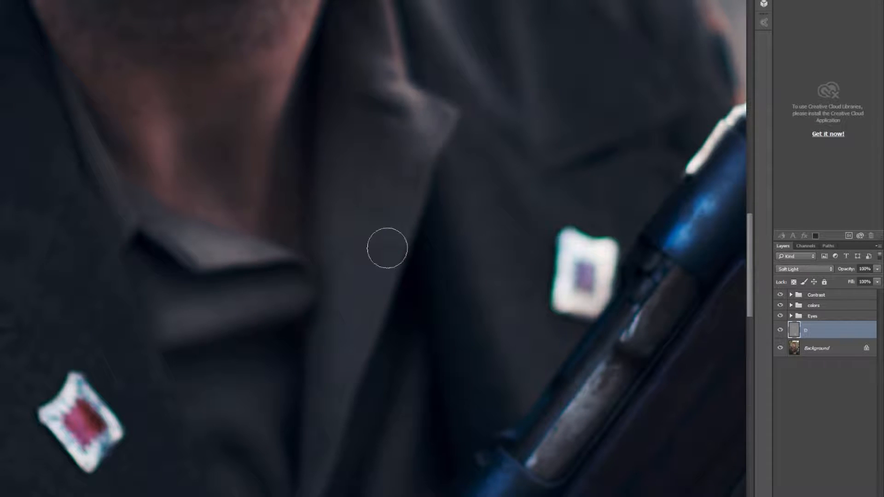
drag(265, 365, 288, 206)
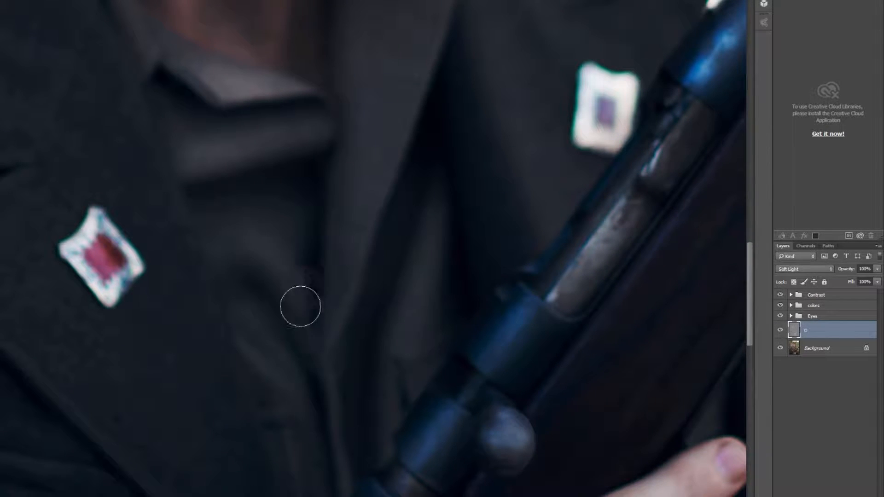
drag(282, 419, 250, 175)
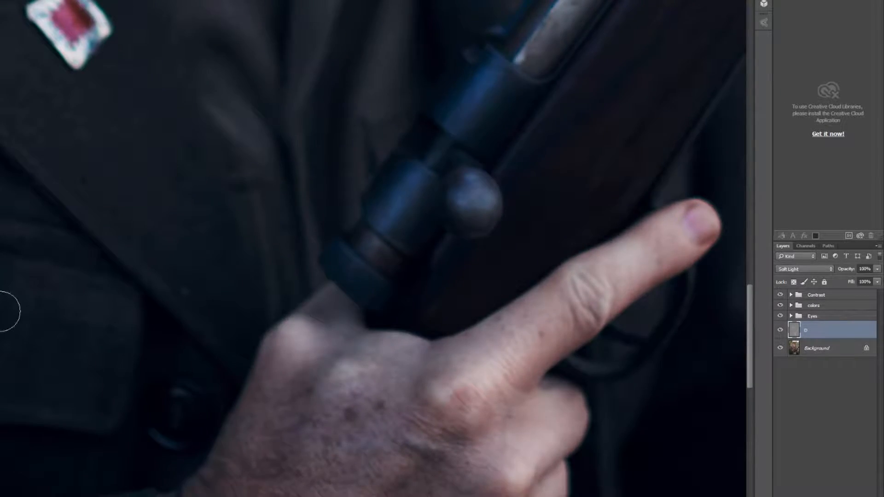
Dodge the jacket's folds and edges on the side with the red pin, up toward the shoulder
drag(81, 165, 306, 413)
drag(79, 230, 152, 395)
mouse_move(51, 138)
mouse_down()
mouse_move(82, 119)
mouse_move(41, 142)
mouse_move(62, 150)
mouse_up()
drag(175, 206, 130, 357)
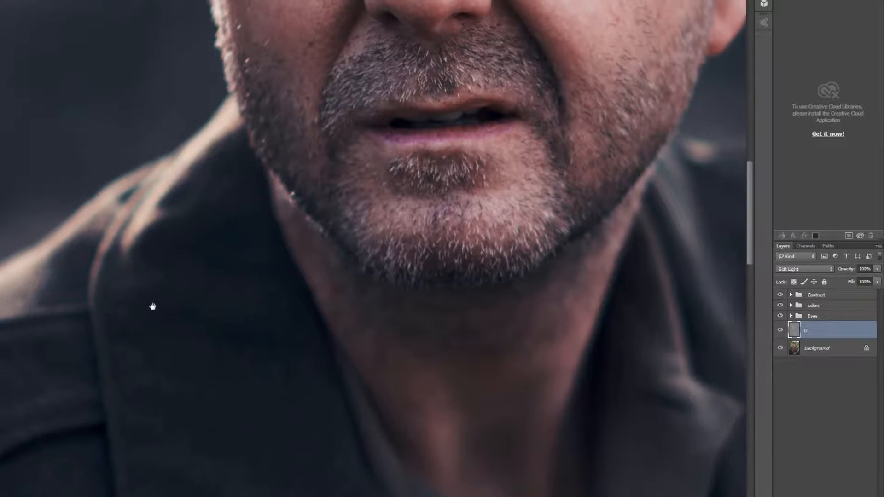
Dodge the highlights on the jacket shoulder and lapel folds on the rifle side
drag(536, 285, 146, 233)
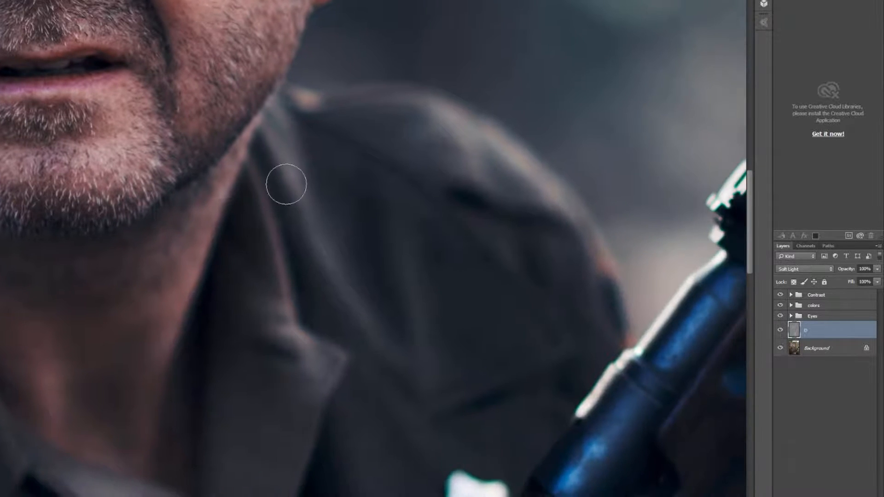
drag(436, 266, 300, 253)
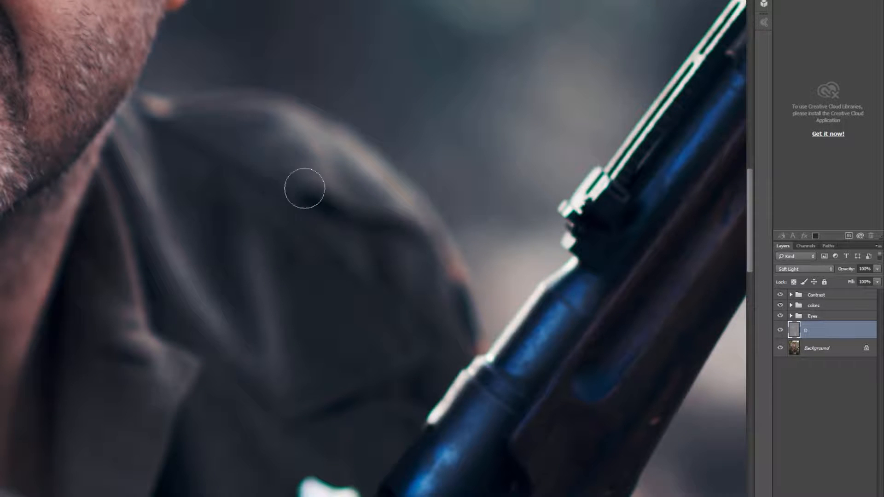
drag(186, 147, 142, 153)
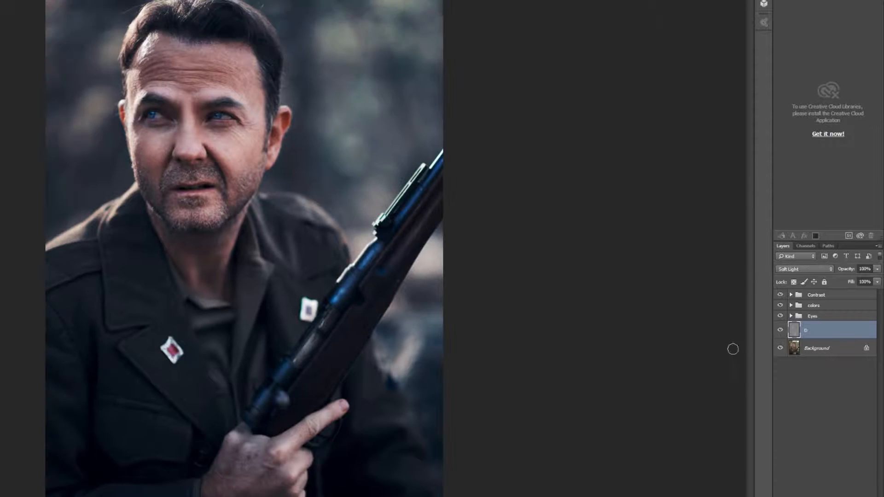
Compare the portrait with and without the dodge layer, and with the original Background alone
click(779, 331)
click(779, 331)
alt+click(779, 351)
alt+click(780, 351)
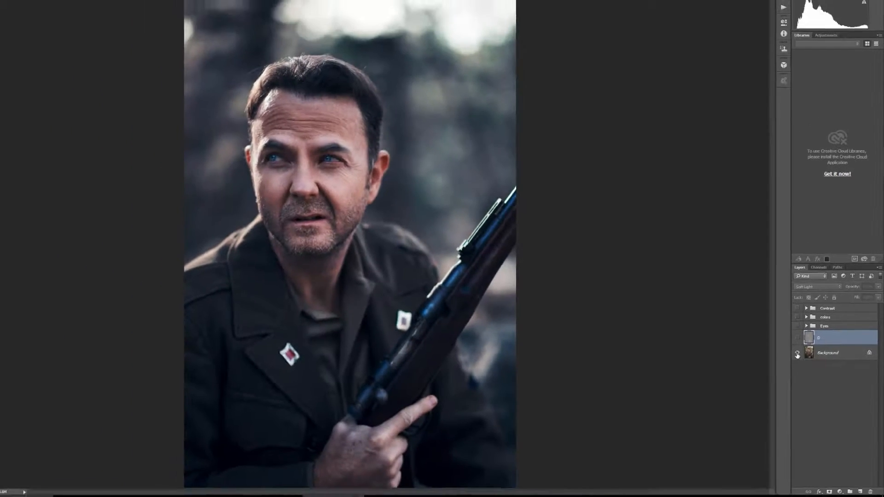
alt+click(798, 354)
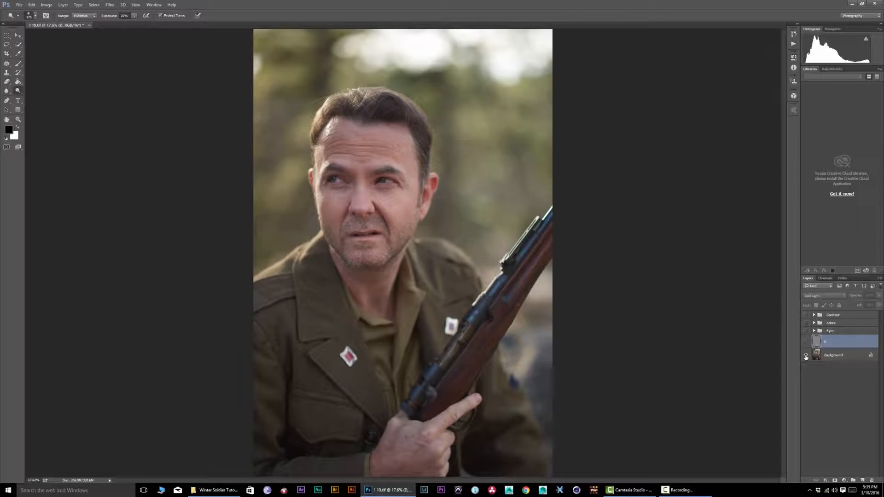
alt+click(806, 357)
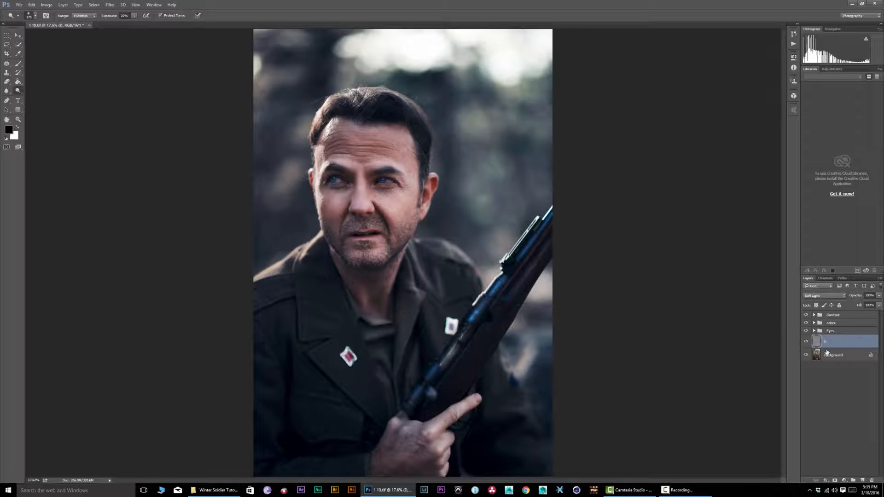
Create a Soft Light layer filled with 50% gray above the dodge layer and name it B
key(ctrl+shift+n)
click(414, 186)
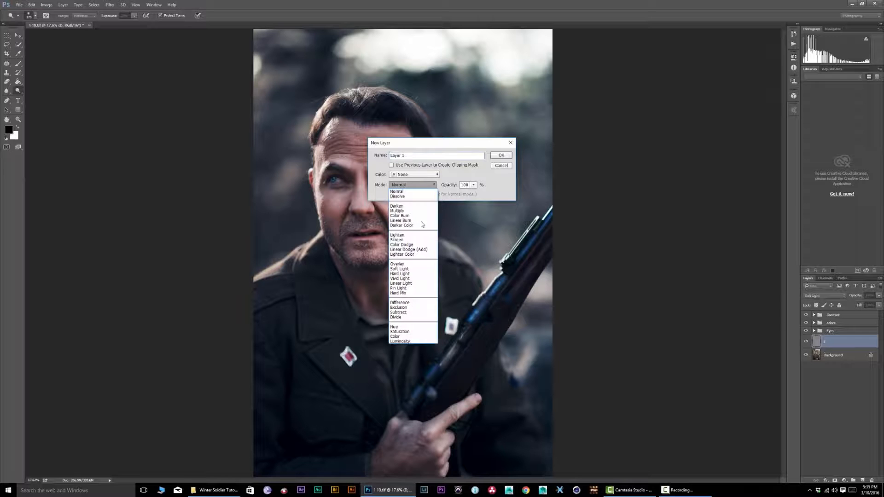
click(396, 271)
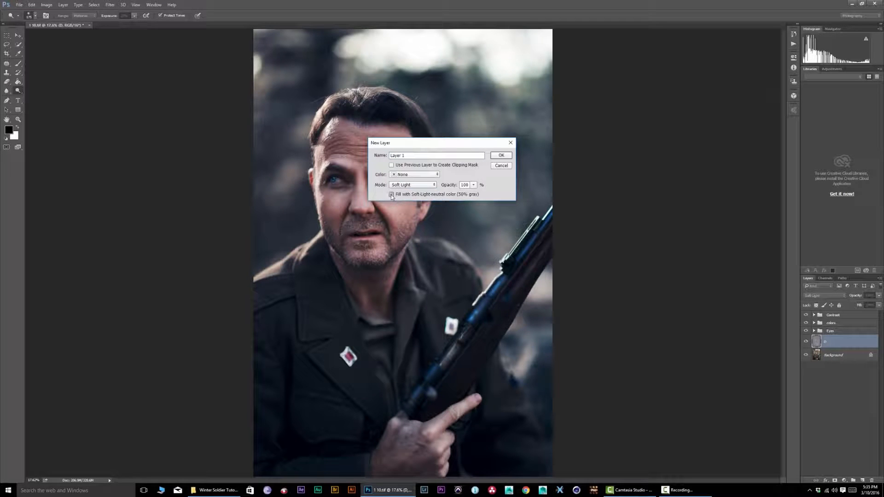
click(500, 155)
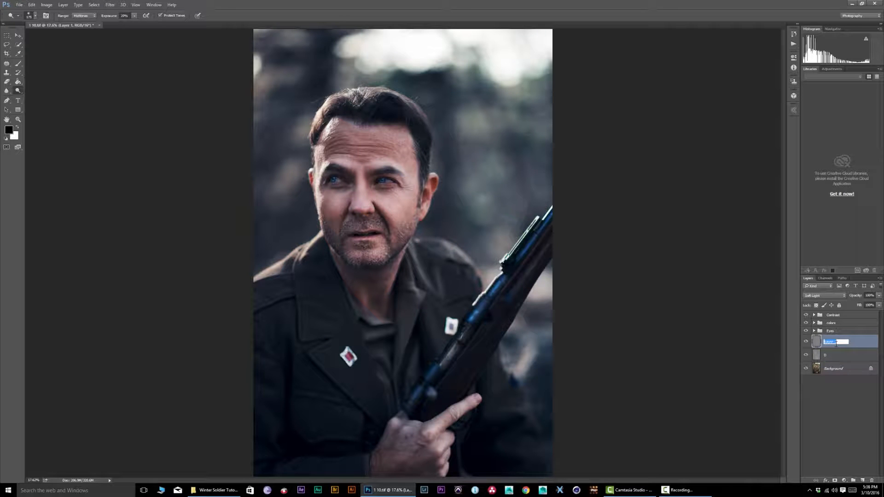
key(Return)
Darken the forehead's shadows and wrinkles using the Burn tool with an enlarged brush
right_click(19, 91)
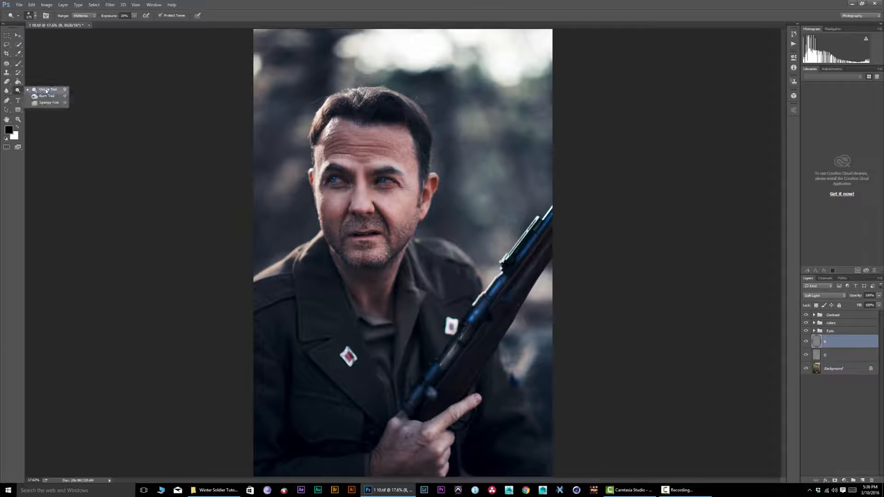
click(54, 96)
key(z)
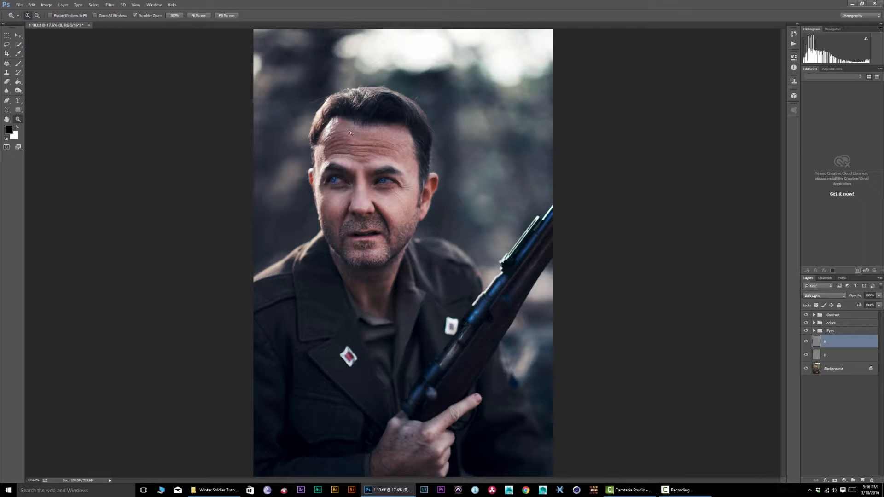
mouse_move(342, 131)
mouse_down()
mouse_move(460, 117)
mouse_move(401, 112)
mouse_move(400, 132)
mouse_up()
key(z)
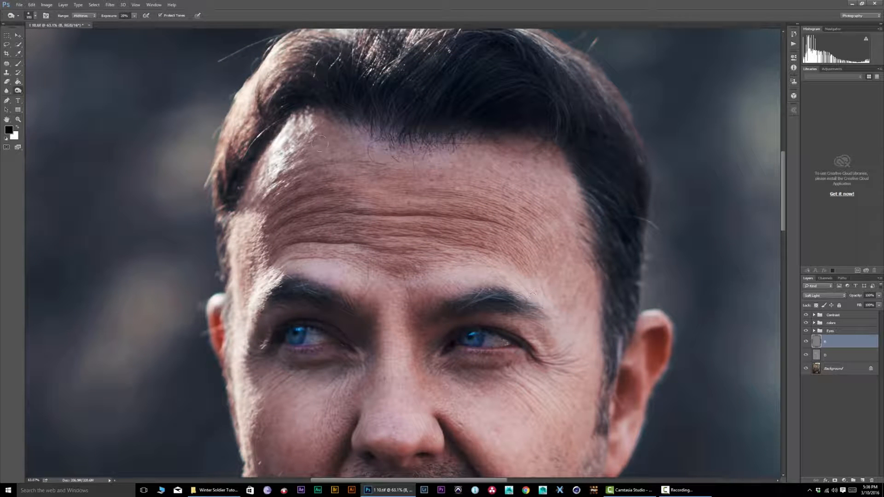
key(bracketright)
key(bracketright)
key(bracketright)
key(bracketright)
mouse_move(323, 128)
mouse_down()
mouse_move(544, 154)
mouse_move(508, 174)
mouse_up()
mouse_move(276, 227)
mouse_down()
mouse_move(318, 220)
mouse_move(452, 234)
mouse_up()
mouse_move(286, 267)
mouse_down()
mouse_move(372, 284)
mouse_move(438, 282)
mouse_up()
Burn the eyebrows, the inner eye sockets and the shadow beside the nose bridge
drag(428, 319, 496, 297)
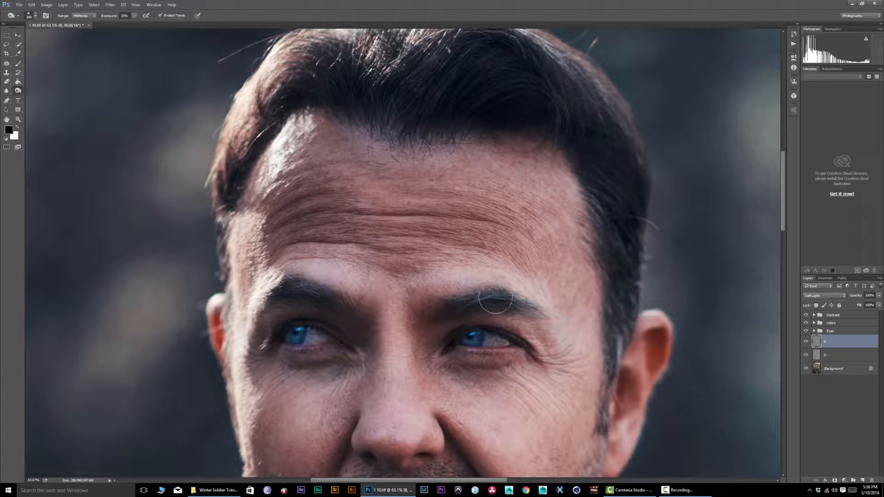
mouse_move(306, 292)
mouse_down()
mouse_move(375, 323)
mouse_move(437, 333)
mouse_move(410, 367)
mouse_up()
drag(367, 343, 369, 354)
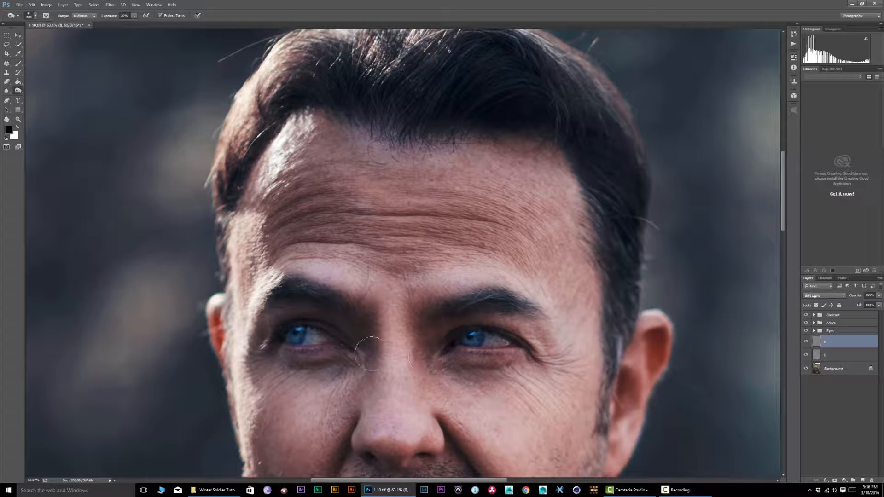
drag(425, 382, 430, 394)
Burn the shadows on the cheeks, around the nose and along the bearded jaw
mouse_move(356, 405)
mouse_down()
mouse_move(380, 313)
mouse_move(387, 317)
mouse_up()
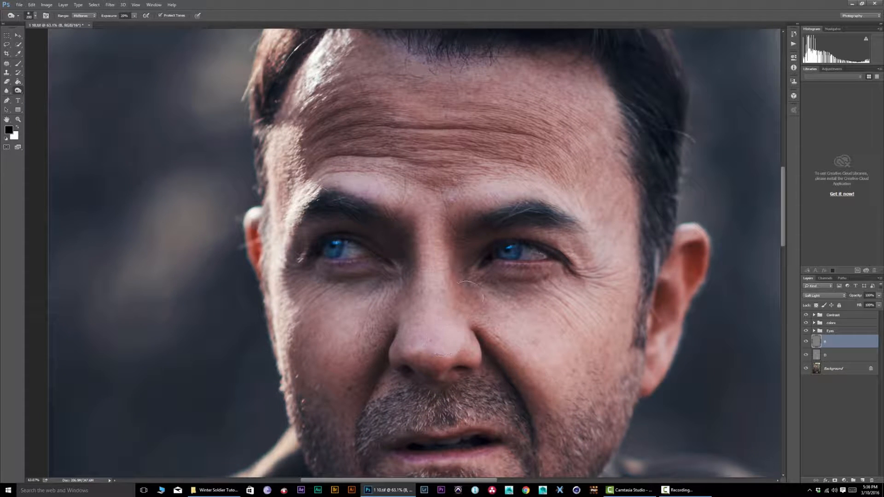
drag(349, 363, 257, 269)
drag(294, 363, 312, 326)
mouse_move(305, 294)
mouse_down()
mouse_move(333, 276)
mouse_move(349, 294)
mouse_move(356, 284)
mouse_move(394, 292)
mouse_move(402, 273)
mouse_move(449, 306)
mouse_up()
mouse_move(255, 342)
mouse_down()
mouse_move(268, 357)
mouse_move(284, 356)
mouse_move(285, 343)
mouse_move(304, 350)
mouse_move(321, 400)
mouse_move(348, 422)
mouse_move(328, 427)
mouse_move(459, 409)
mouse_up()
mouse_move(475, 364)
mouse_down()
mouse_move(502, 326)
mouse_move(518, 338)
mouse_move(529, 265)
mouse_move(571, 239)
mouse_up()
Burn the moustache, the crease beside the mouth and the beard around the chin
mouse_move(368, 282)
mouse_down()
mouse_move(293, 308)
mouse_move(376, 293)
mouse_up()
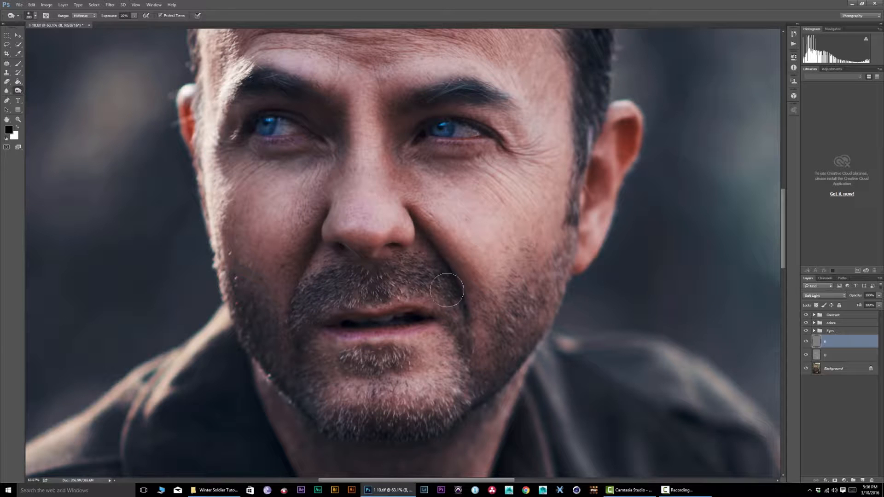
drag(457, 340, 450, 400)
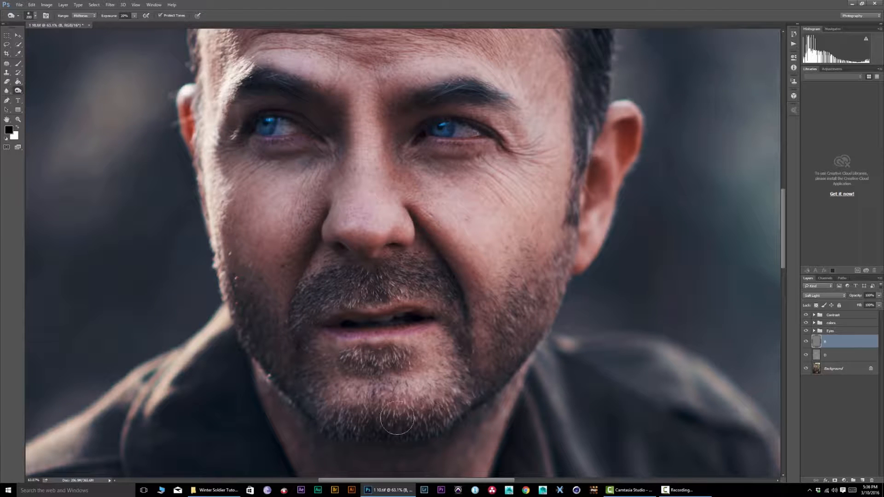
mouse_move(329, 407)
mouse_down()
mouse_move(358, 355)
mouse_move(357, 365)
mouse_up()
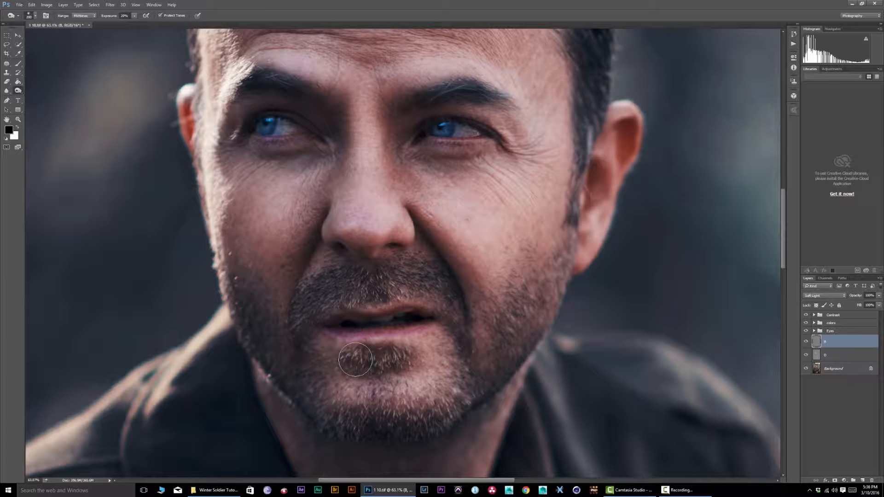
scroll(355, 359, down, 5)
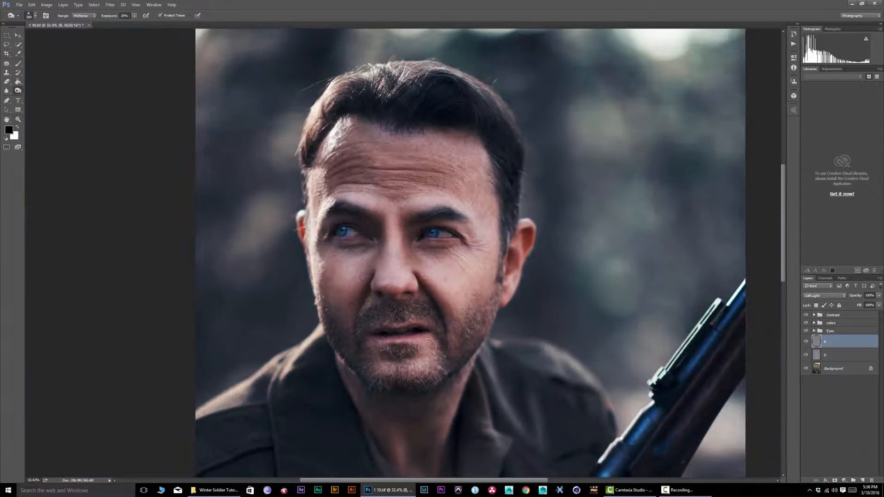
Compare the portrait with the burn layer hidden and shown to judge the burned shadows on the face
click(808, 342)
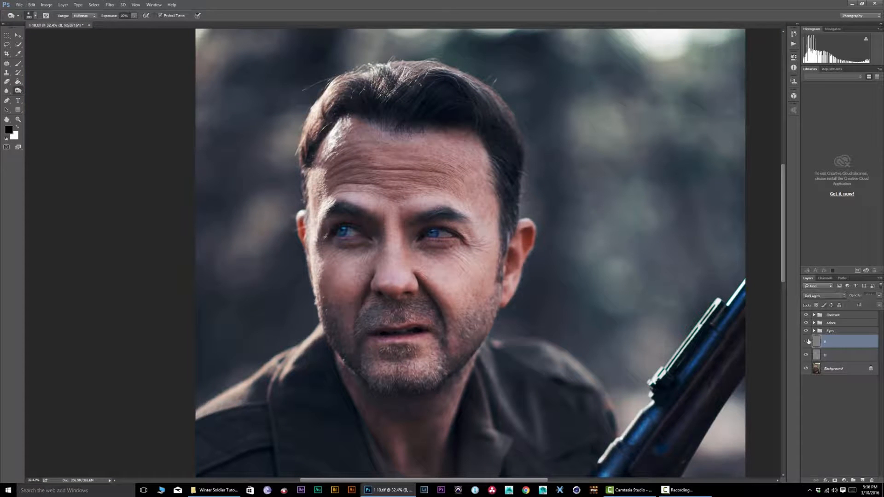
click(807, 342)
click(805, 341)
click(805, 342)
click(806, 342)
click(805, 342)
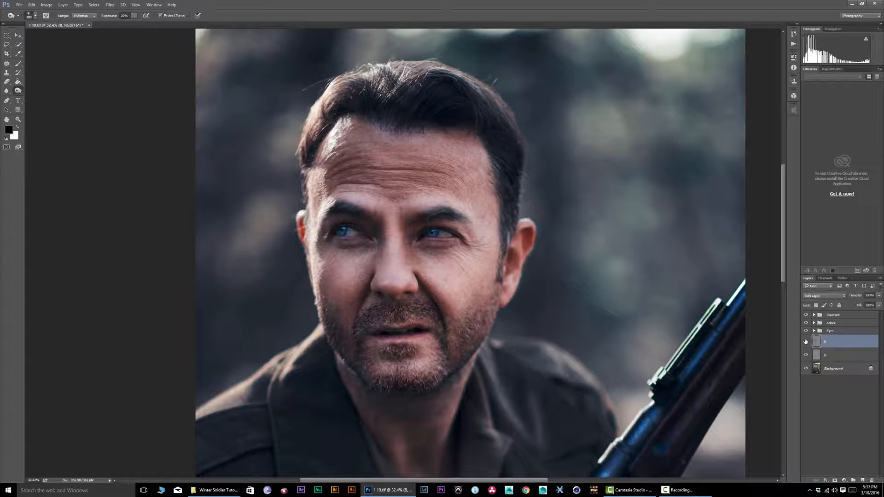
Burn the shadow in the shirt fold beneath the collar and check the coat and hand for further shadows
scroll(445, 367, down, 5)
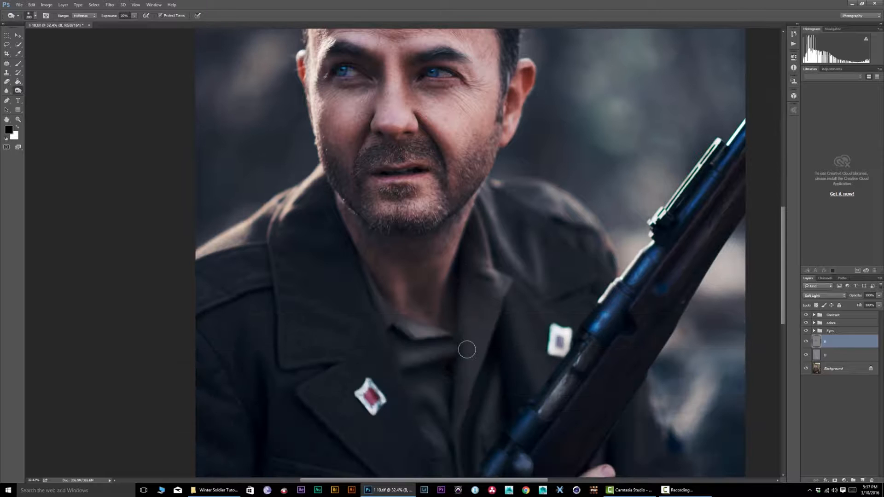
key(z)
drag(435, 289, 529, 278)
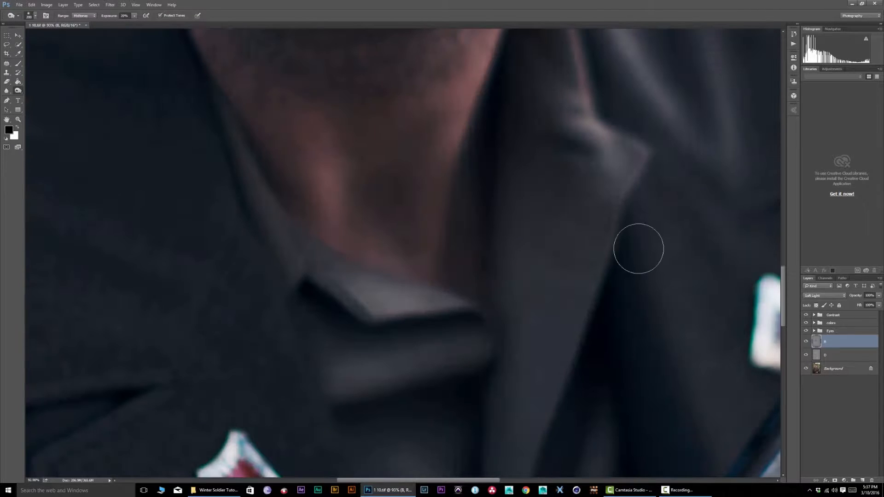
drag(324, 339, 412, 345)
key(z)
drag(477, 324, 445, 319)
scroll(467, 401, down, 1)
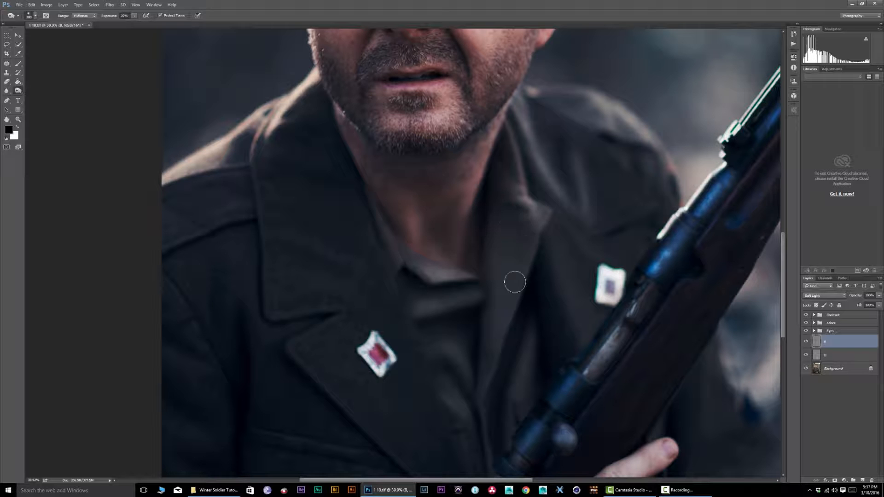
drag(528, 343, 564, 214)
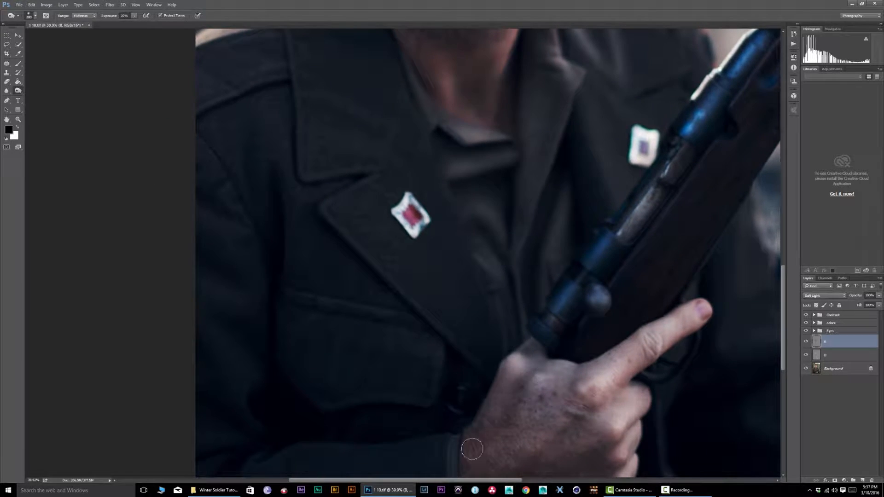
drag(504, 419, 498, 336)
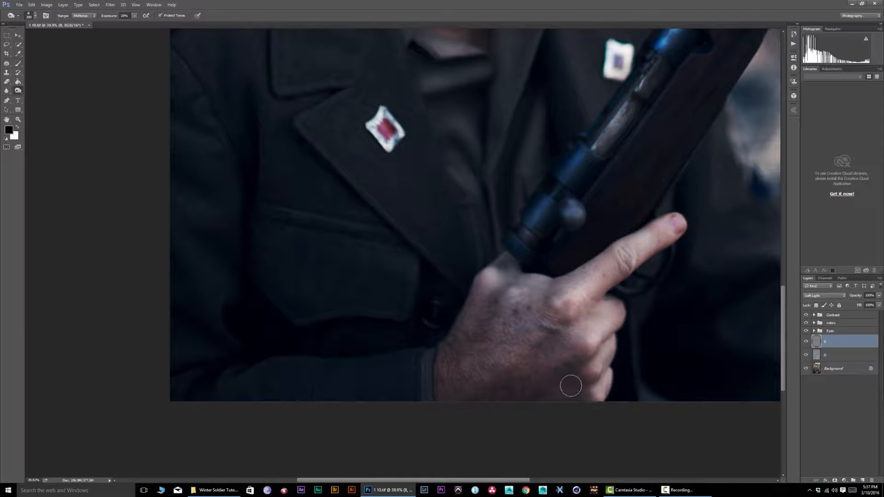
Fit the whole image in view and compare it with the burn layer hidden and shown
key(ctrl+0)
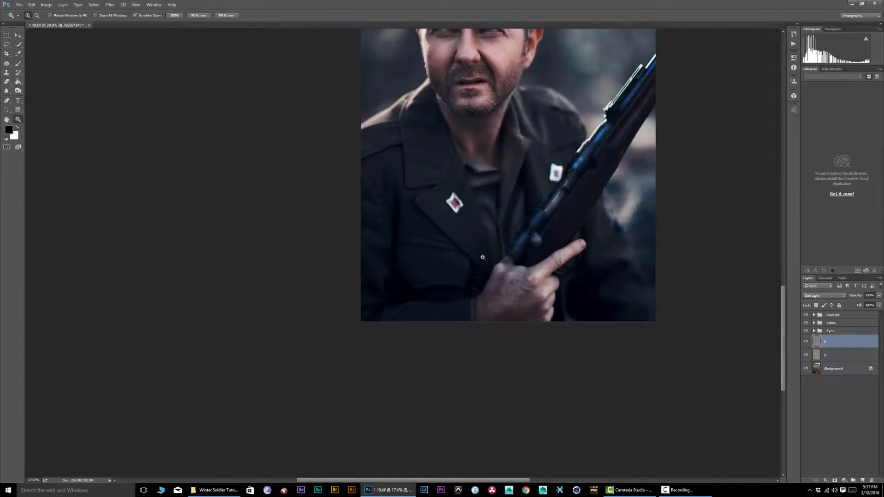
click(805, 341)
click(805, 341)
click(806, 341)
click(805, 341)
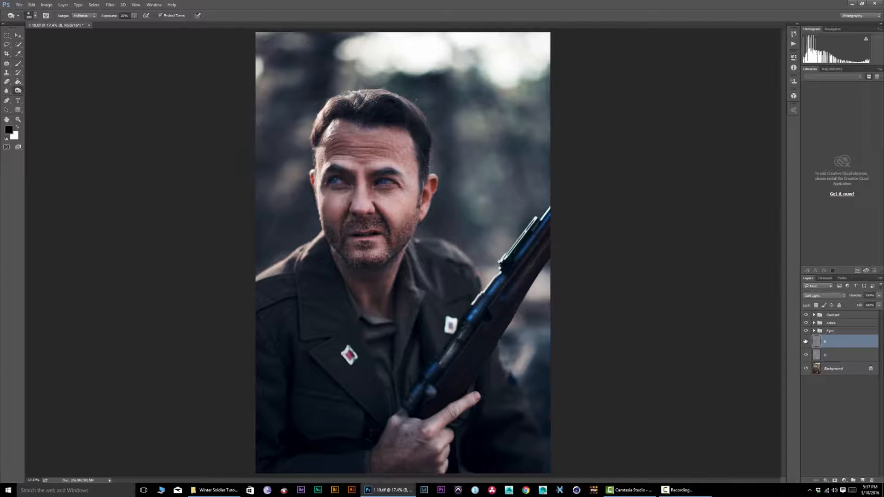
Group the dodge and burn layers into a folder named DB and compare the image with the Contrast group hidden and shown
shift+click(825, 355)
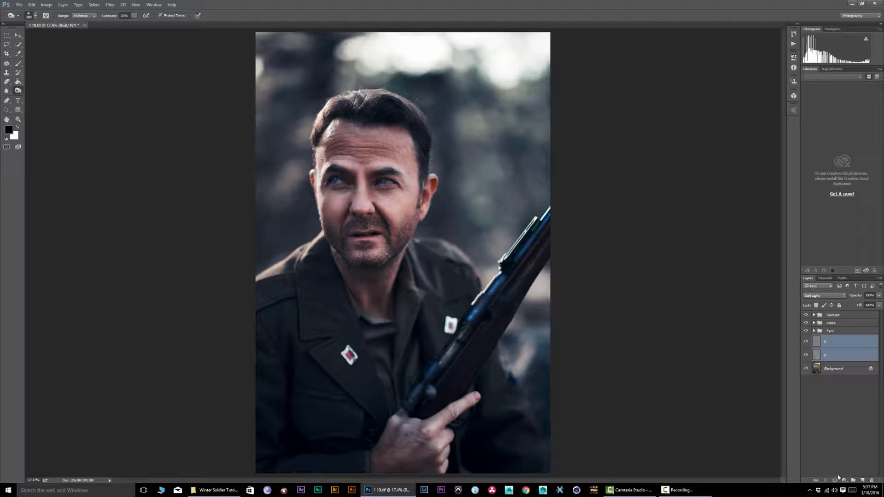
click(853, 480)
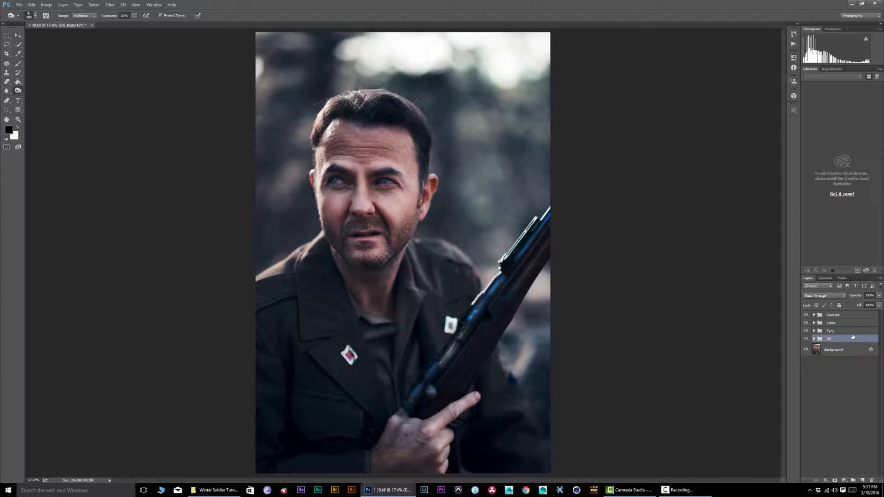
click(805, 315)
click(805, 315)
click(805, 314)
click(805, 314)
Add a Color Balance adjustment in the colors group with Shadows at Cyan-Red -7, Magenta-Green -2 and Yellow-Blue slightly toward blue
click(833, 316)
click(814, 323)
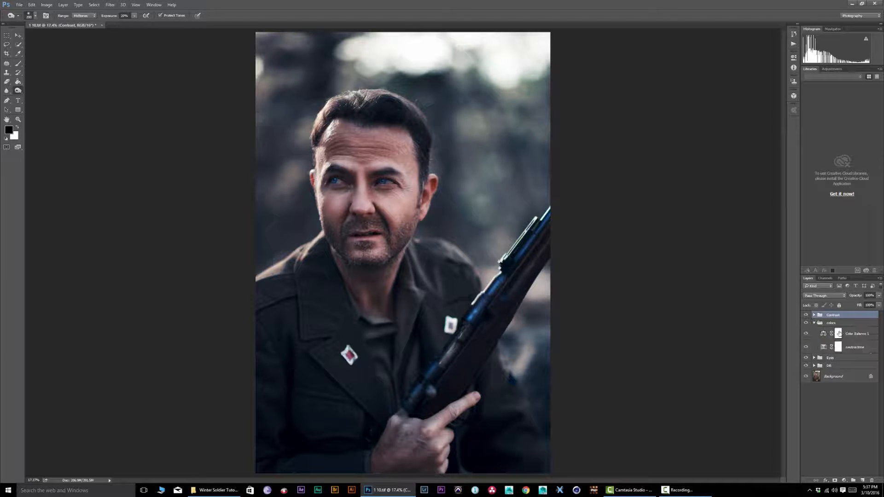
click(857, 337)
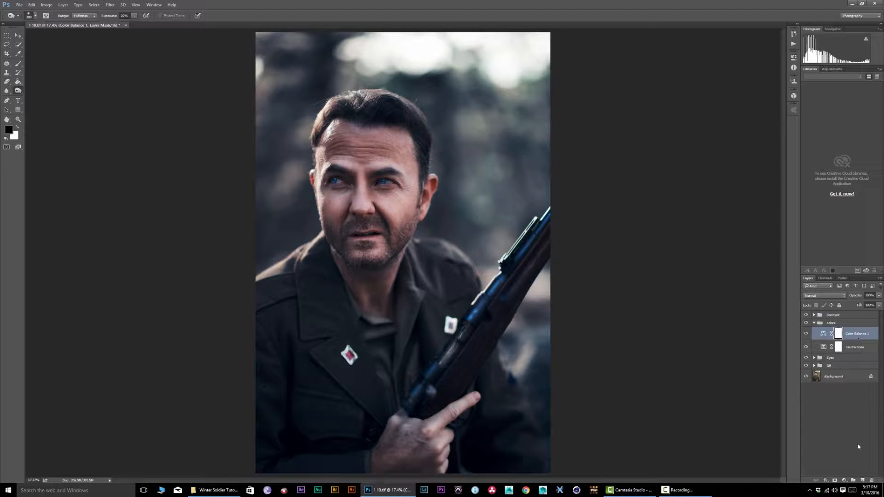
click(845, 481)
click(835, 411)
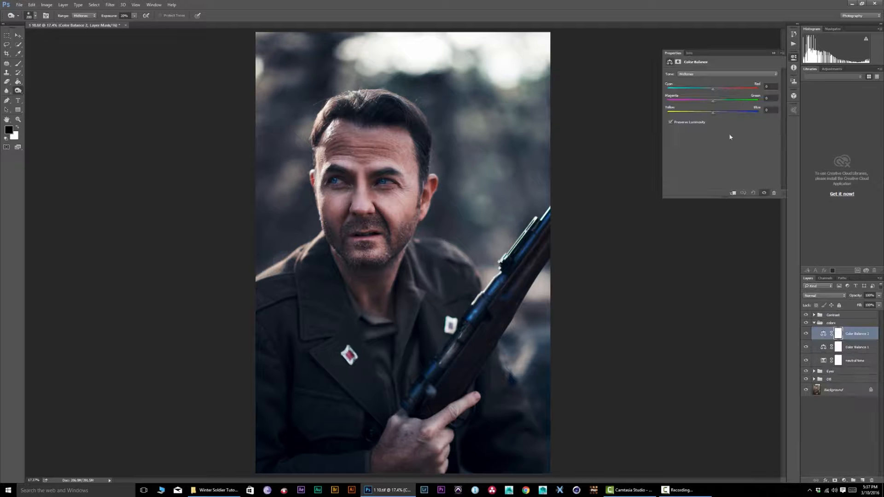
click(709, 75)
drag(714, 113, 717, 113)
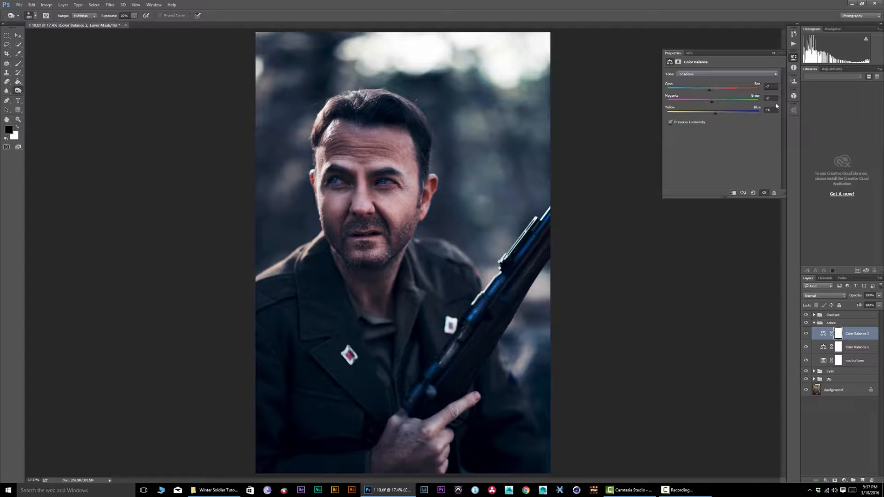
click(773, 53)
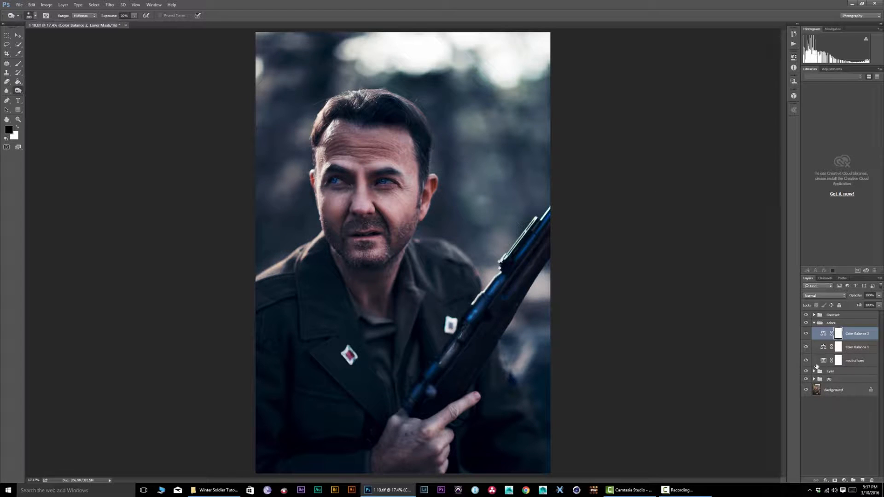
Compare the image with the new Color Balance layer hidden and shown, and collapse the colors group
click(806, 333)
click(805, 333)
click(813, 323)
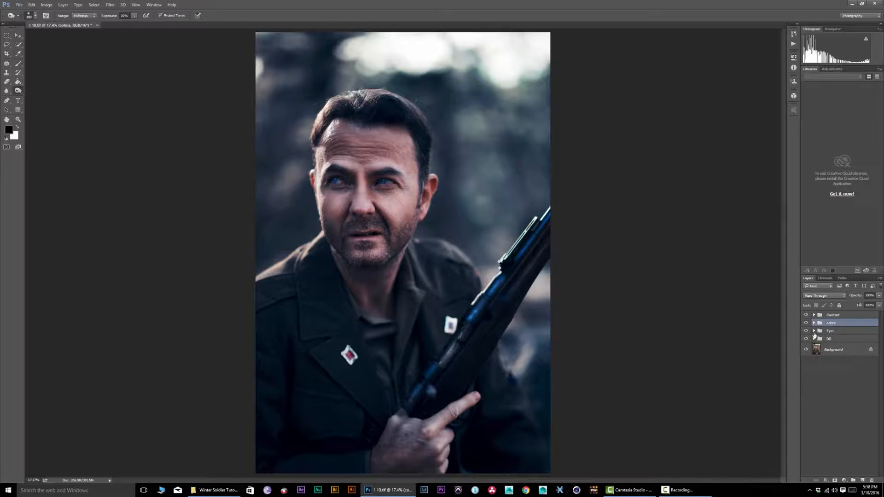
click(809, 397)
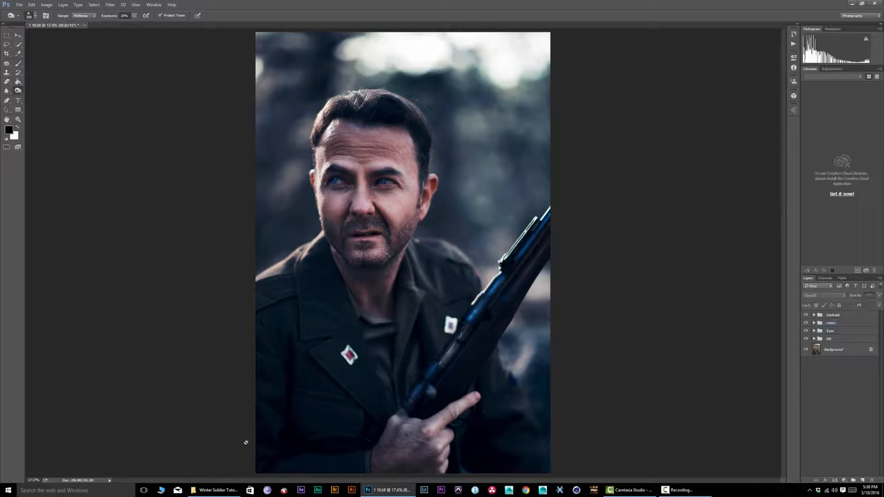
Switch to File Explorer and place RAWexchange_de_21 from the SNOW folder into the portrait document
click(215, 490)
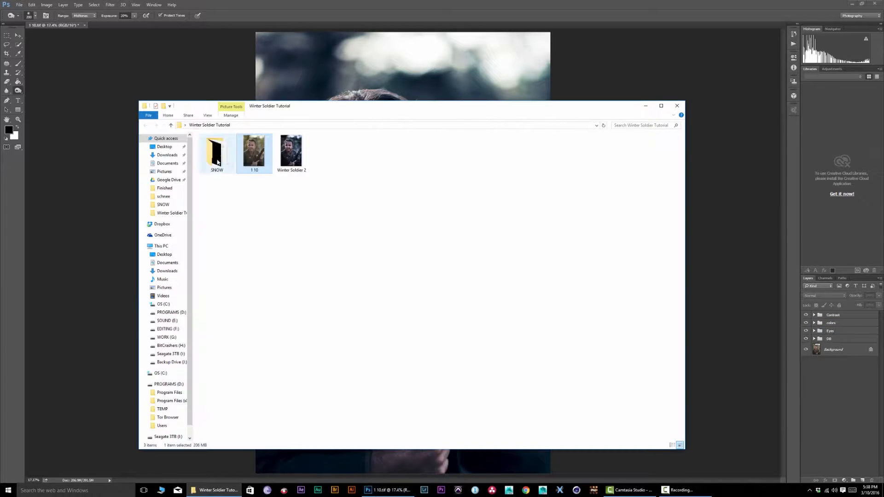
double_click(225, 169)
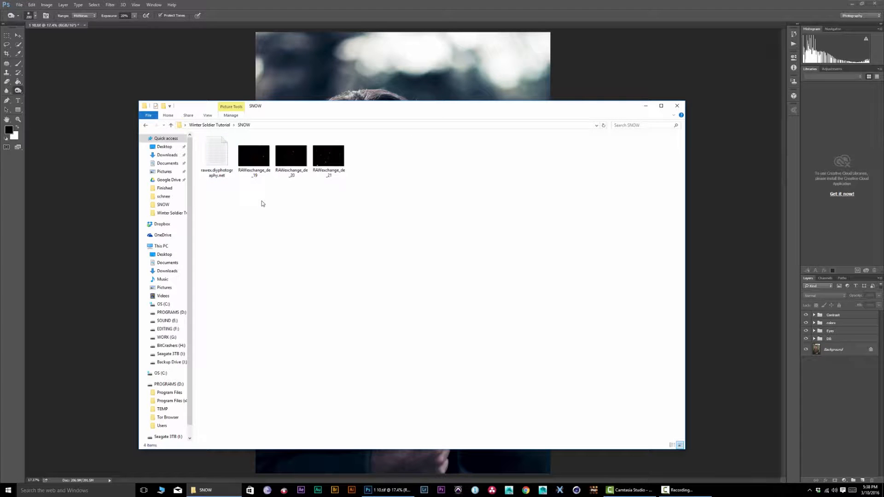
drag(329, 159, 352, 90)
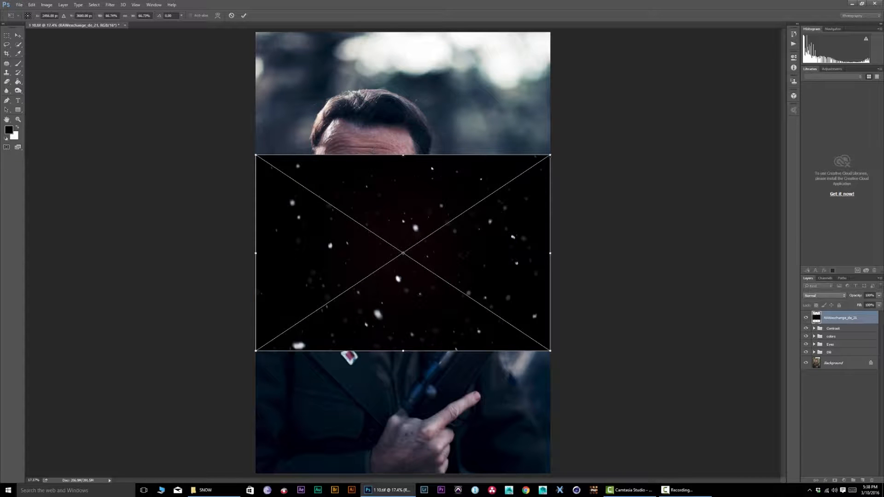
Enlarge the placed snow image to about 163%, rotate it to about -90° and position it over the whole portrait
drag(551, 154, 797, 3)
drag(668, 207, 445, 213)
drag(573, 356, 751, 475)
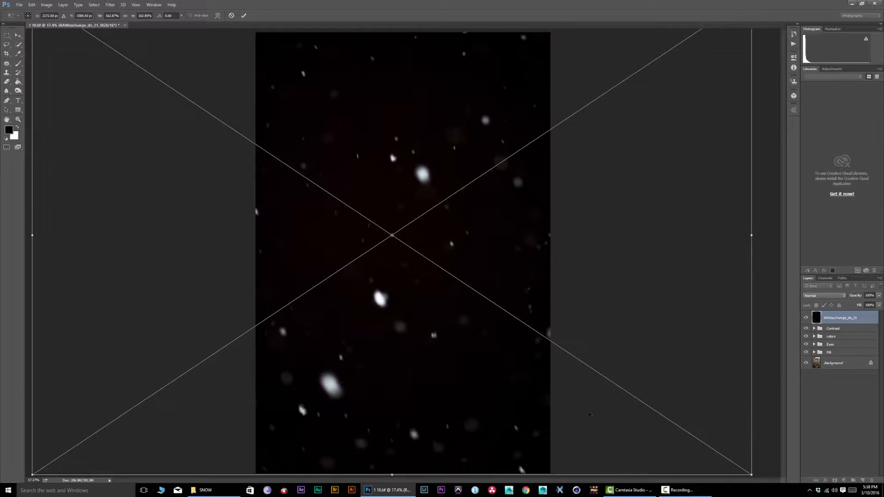
drag(590, 414, 466, 408)
drag(303, 472, 637, 209)
drag(371, 280, 508, 273)
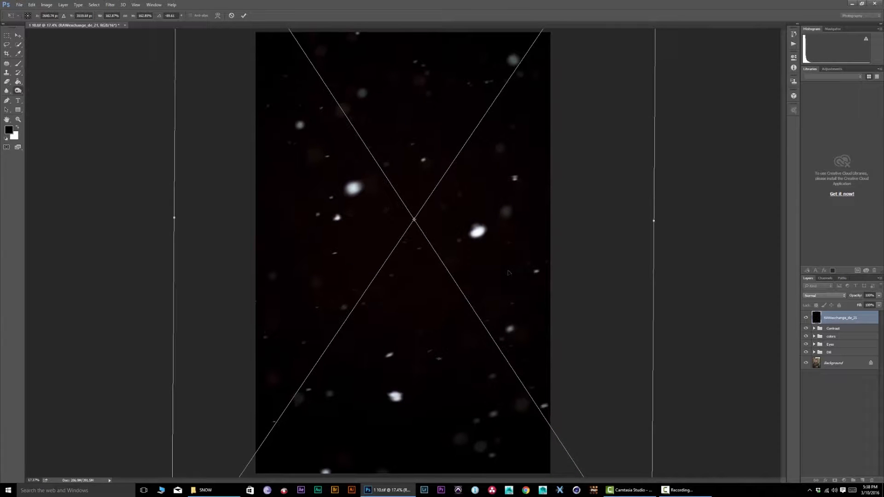
key(Return)
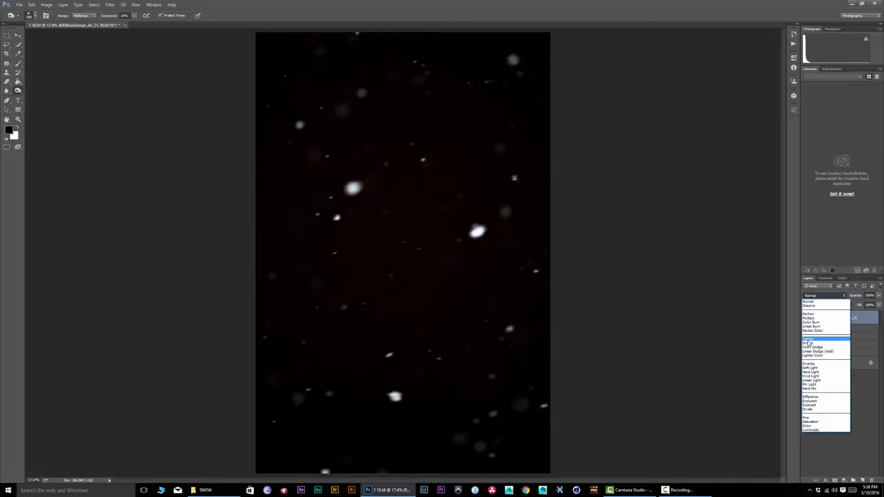
Set the snow layer's blend mode to Screen and shift the flakes slightly down and toward the soldier's shoulder
click(821, 343)
click(18, 35)
drag(444, 198, 398, 214)
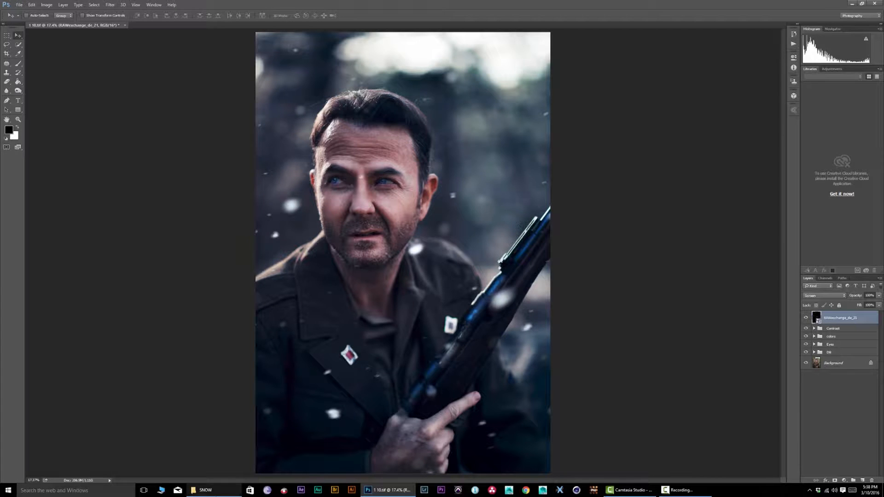
Place RAWexchange_de_20 from the SNOW folder into the portrait and rotate it to about -90°
click(238, 489)
drag(291, 156, 317, 84)
drag(455, 127, 271, 202)
key(alt+shift+s)
key(Return)
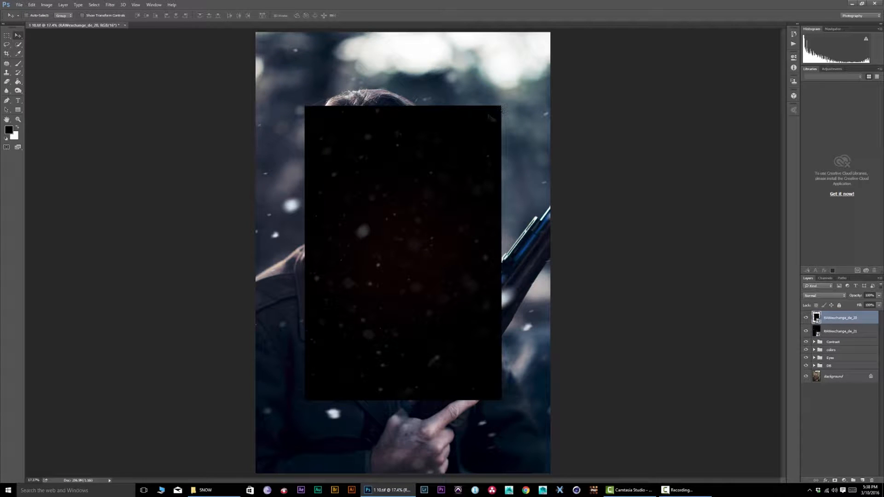
Enlarge the second snow image and position it to cover the entire portrait
key(ctrl+t)
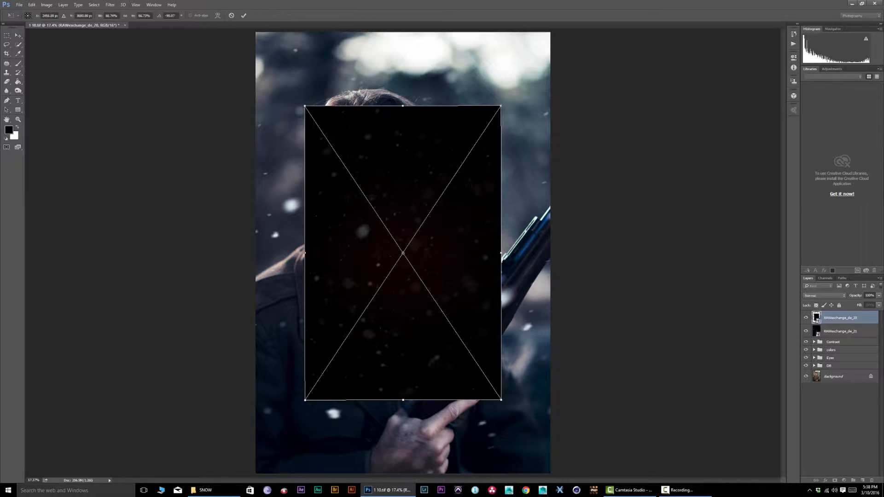
drag(494, 390, 634, 488)
drag(493, 329, 413, 214)
drag(505, 411, 554, 484)
drag(477, 343, 492, 345)
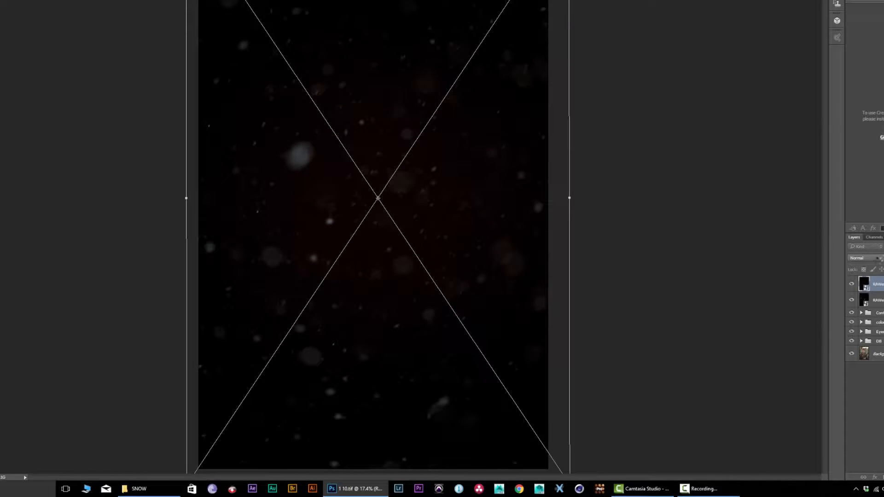
key(Return)
Set the second snow layer's blend mode to Screen and compare the image with that layer hidden and shown
click(864, 257)
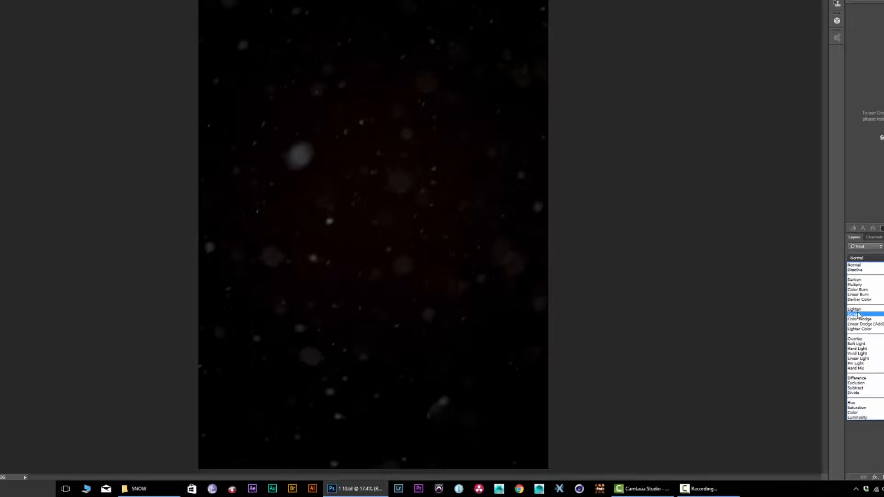
click(858, 315)
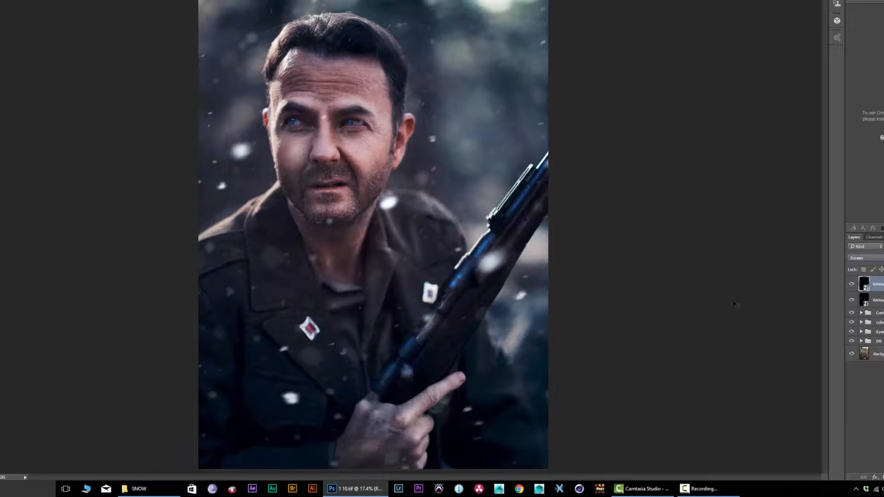
click(851, 284)
click(852, 284)
click(851, 285)
click(851, 284)
Move the second snow layer down over the coat and apply Motion Blur with a reduced distance
drag(387, 217, 385, 386)
click(26, 0)
mouse_move(57, 3)
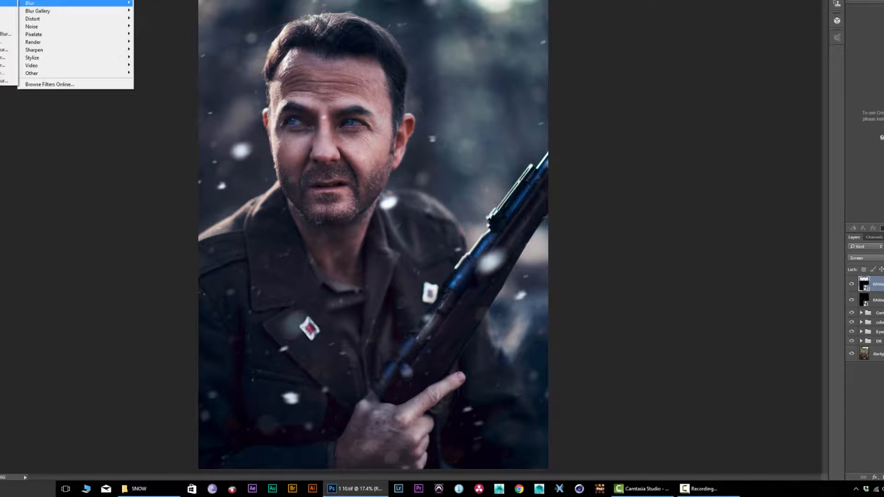
click(7, 50)
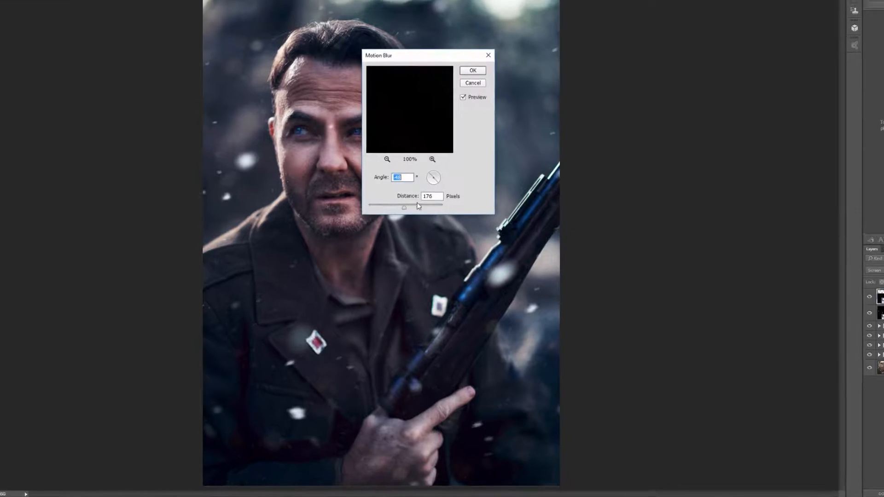
drag(424, 55, 87, 90)
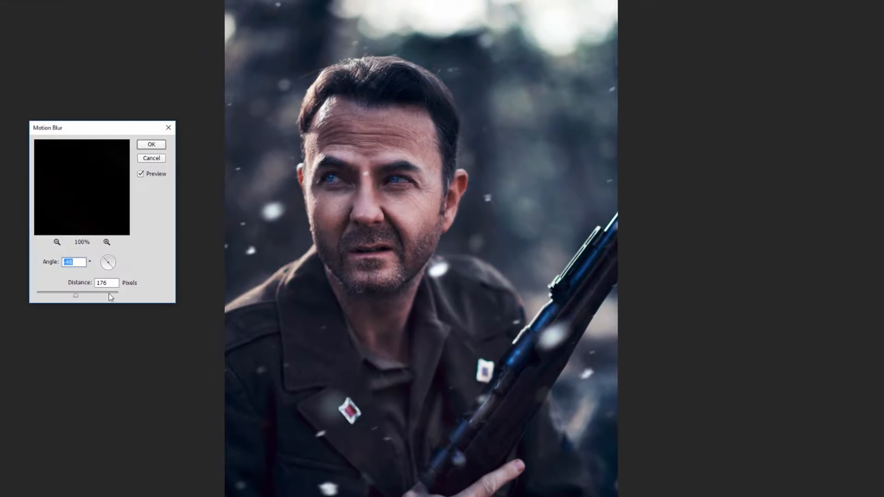
drag(76, 295, 64, 295)
click(141, 175)
click(151, 145)
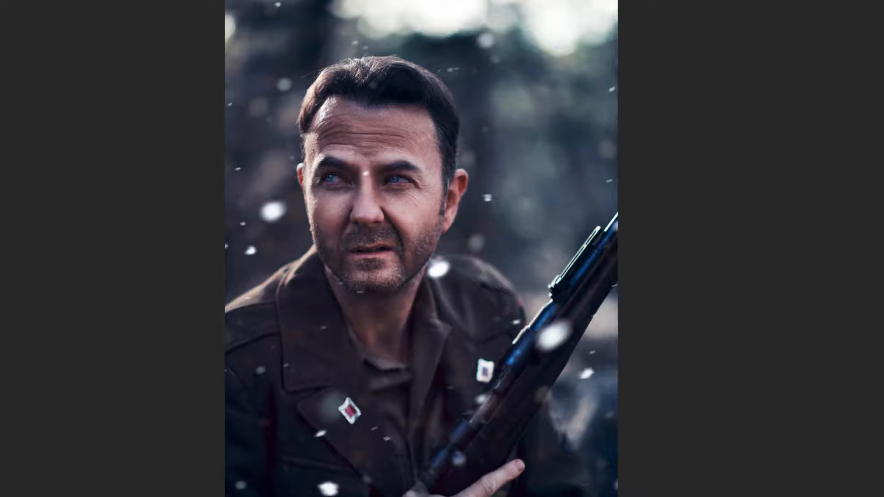
Position the copied RAWexchange_de_21 snow layer over the portrait and apply Motion Blur at -48° with a 93-pixel distance
drag(464, 307, 552, 70)
click(31, 0)
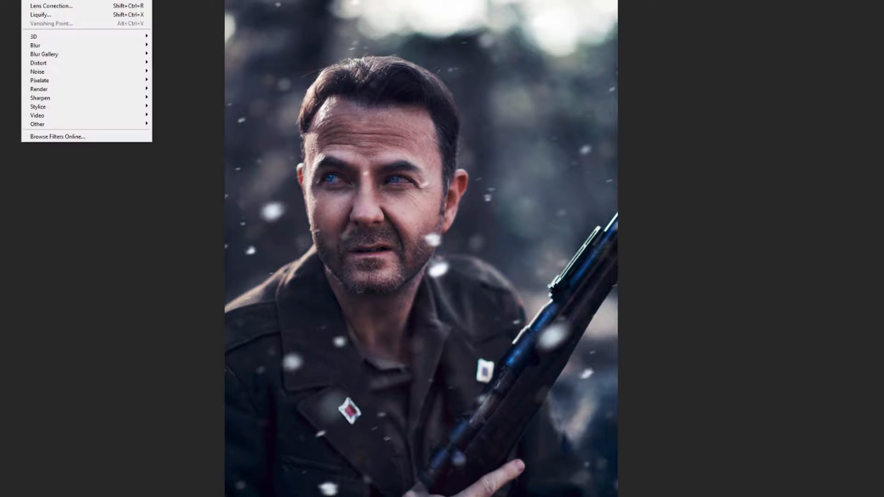
mouse_move(115, 46)
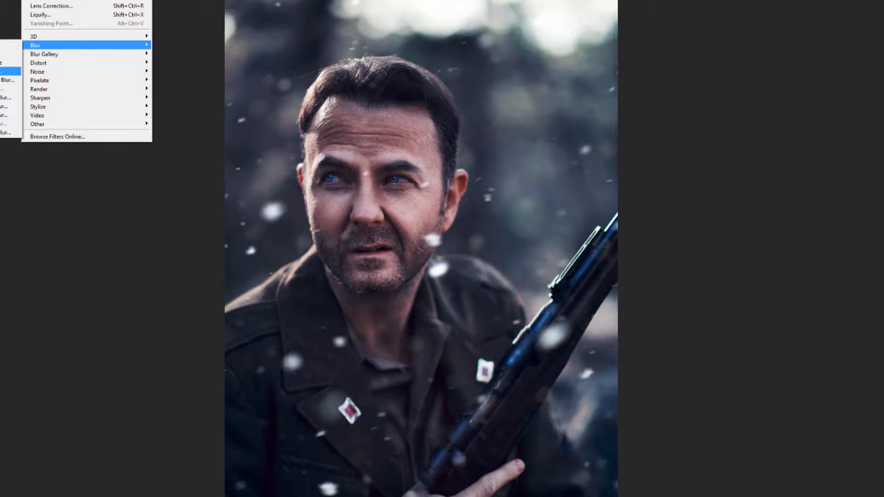
click(10, 88)
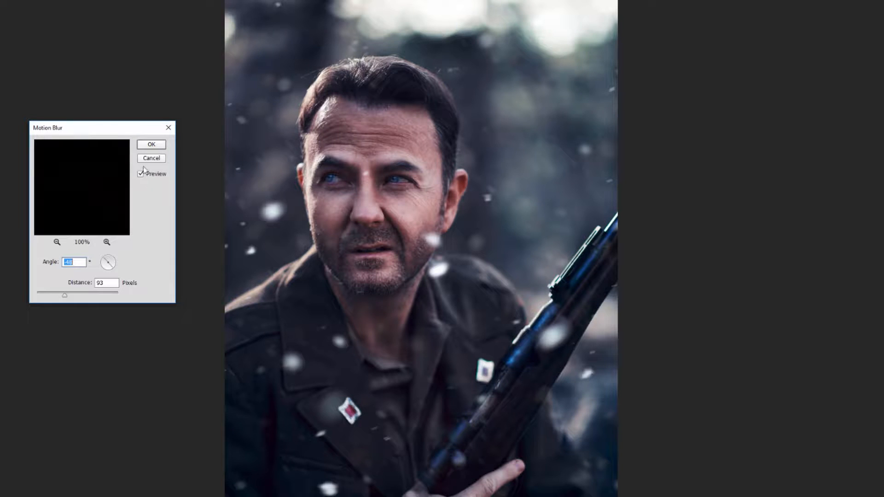
click(148, 146)
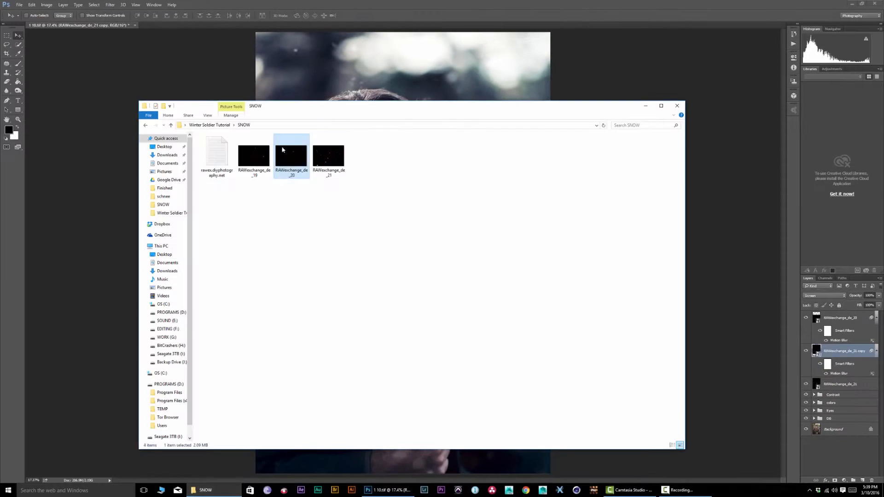
Place RAWexchange_de_19 from the SNOW folder into the portrait and rotate it to about -90°
drag(253, 162, 322, 83)
drag(394, 368, 489, 266)
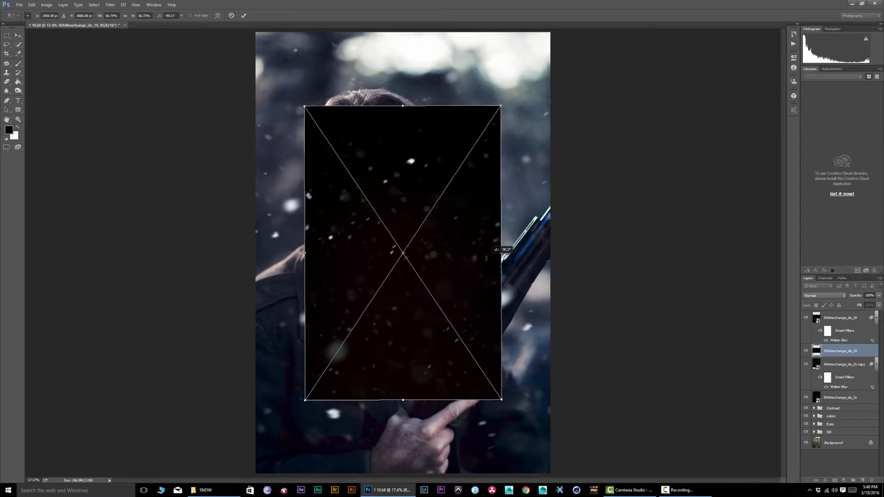
key(Return)
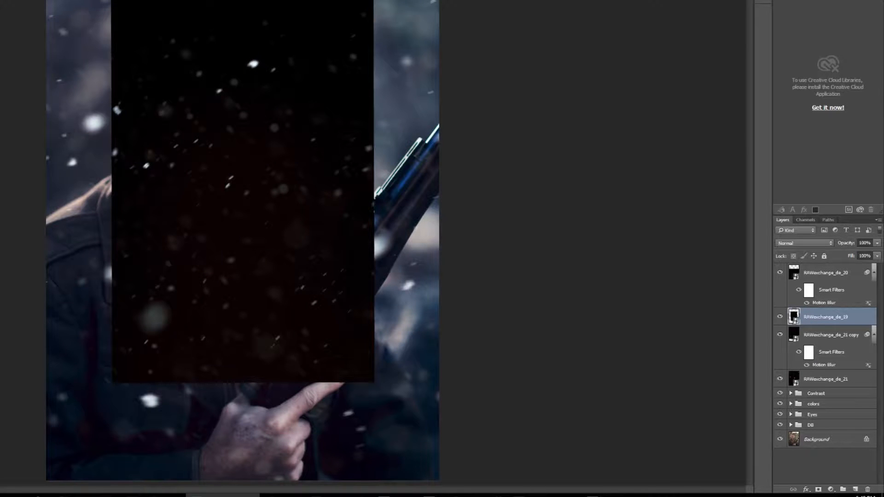
Move the RAWexchange_de_19 snow image to the portrait's upper-left corner and enlarge it to cover the whole portrait
drag(218, 154, 154, 57)
key(ctrl+t)
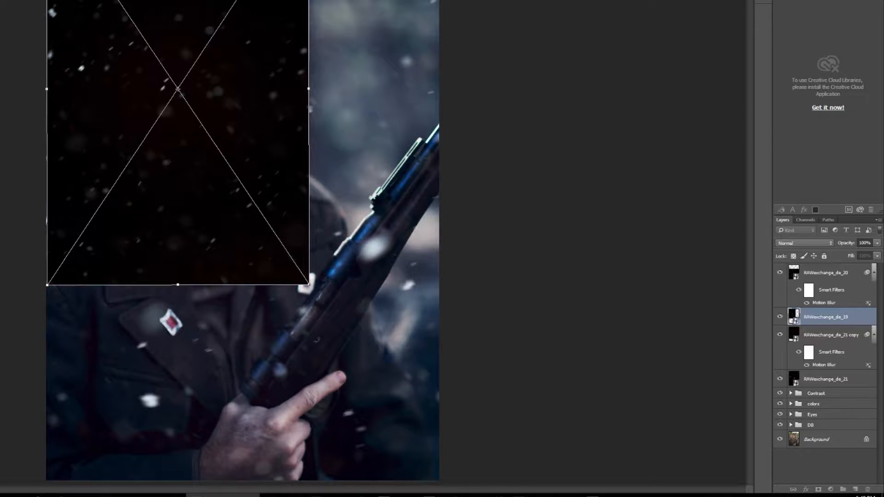
drag(308, 285, 467, 454)
key(Return)
Set the RAWexchange_de_19 layer's blend mode to Screen and compare the image with that layer hidden and shown
click(808, 244)
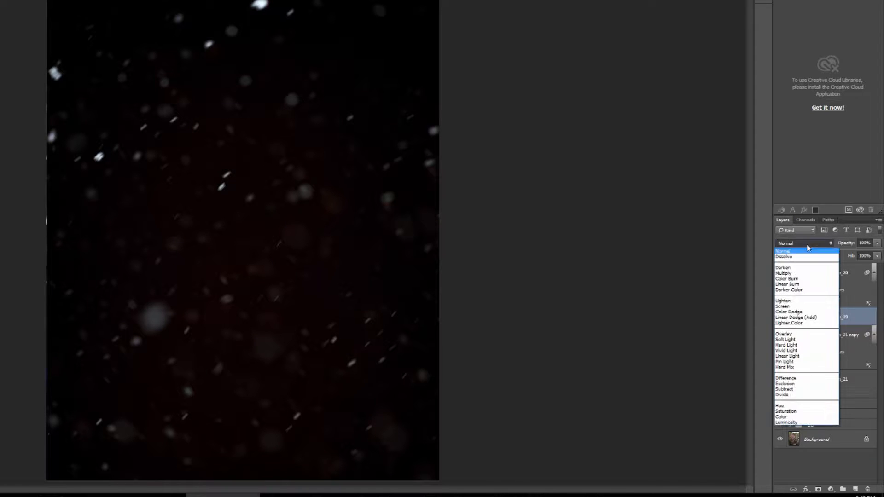
click(782, 306)
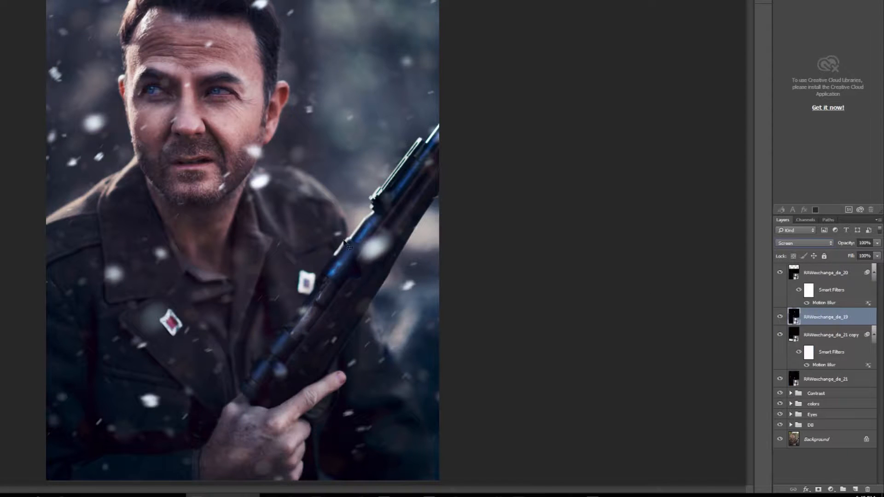
click(780, 317)
click(780, 317)
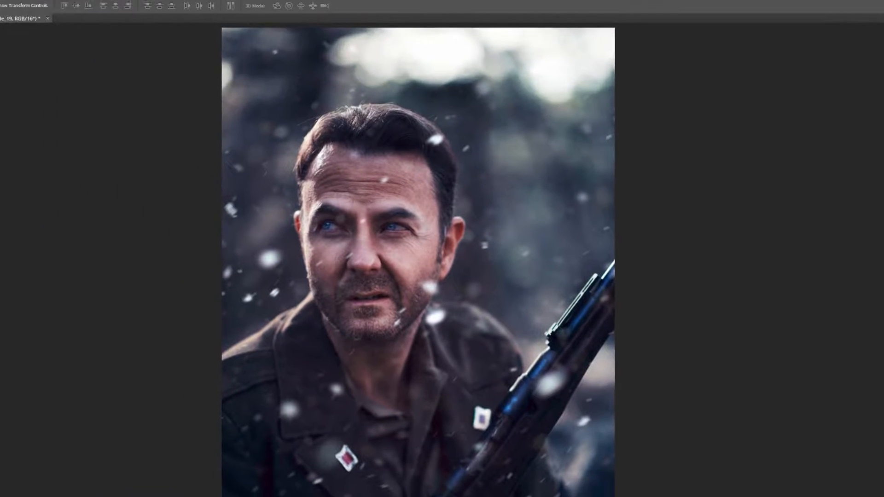
Apply Motion Blur to the RAWexchange_de_19 snow layer with a reduced distance and a slight adjustment of the angle
click(26, 6)
mouse_move(48, 6)
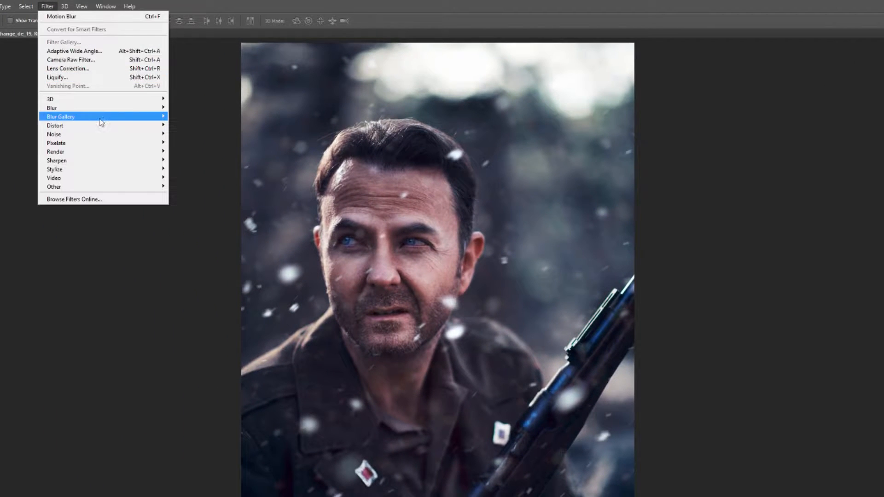
mouse_move(85, 113)
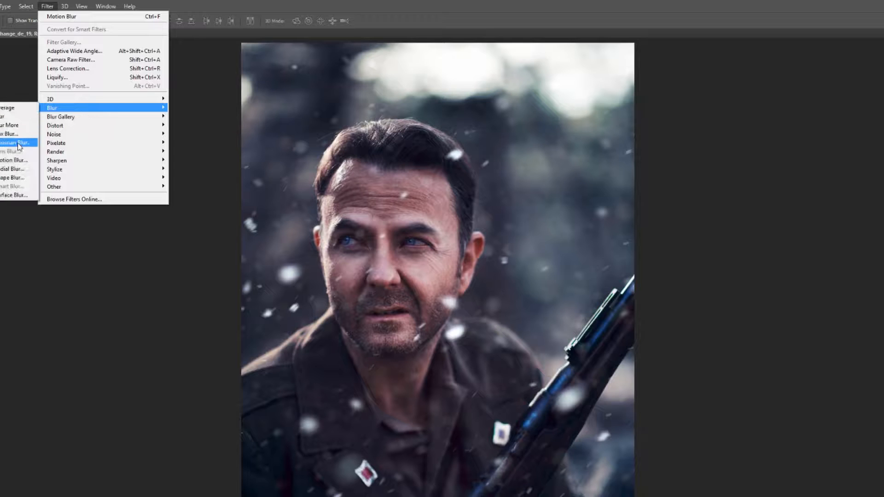
click(18, 161)
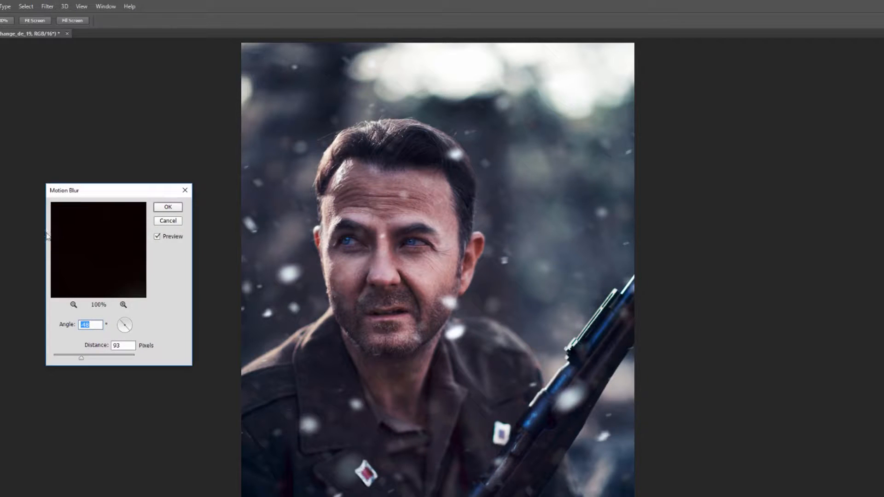
drag(83, 359, 72, 360)
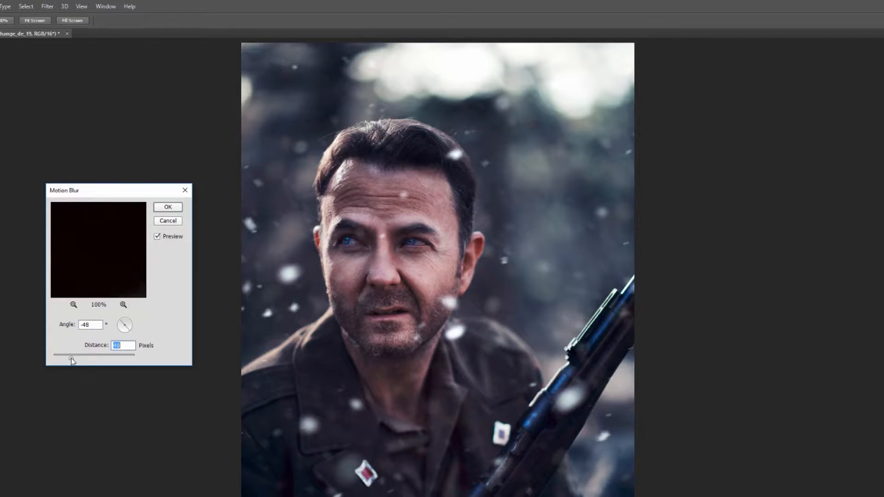
drag(131, 332, 131, 334)
click(175, 214)
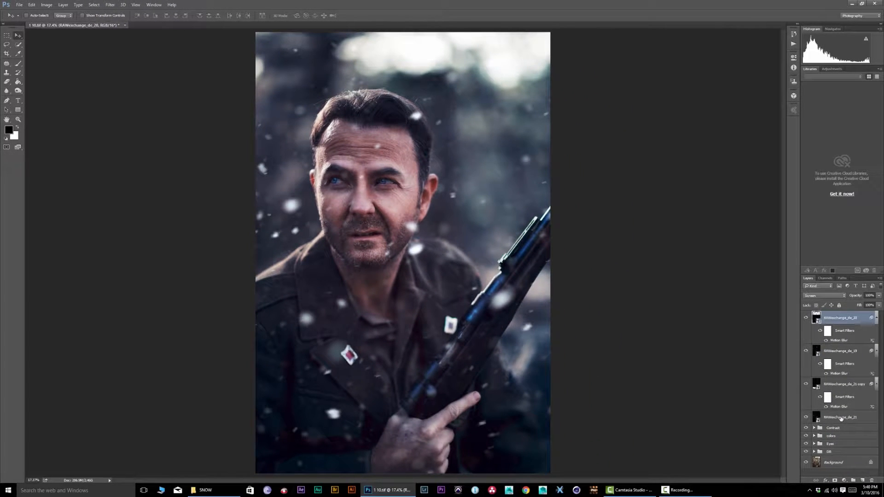
Group all four snow layers, name the group SNOW, and move it down the layer stack to the DB group
shift+click(841, 418)
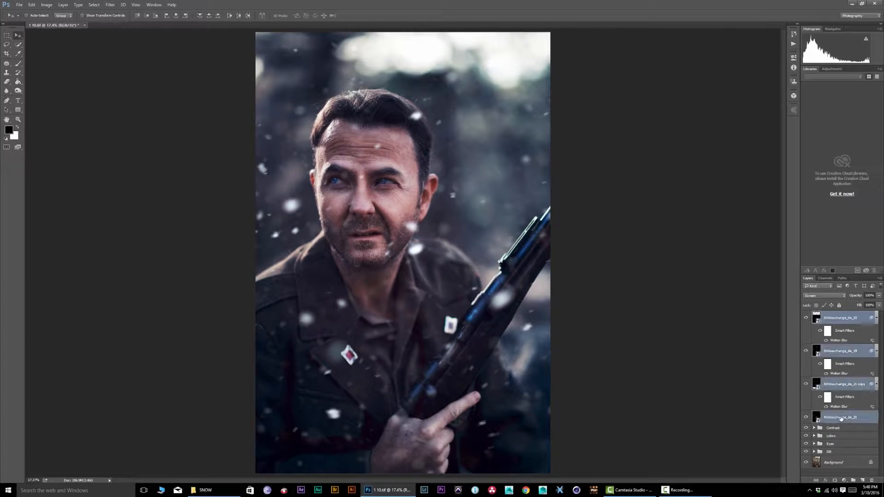
click(852, 480)
double_click(831, 315)
text(SNOW)
key(Return)
drag(832, 318, 854, 350)
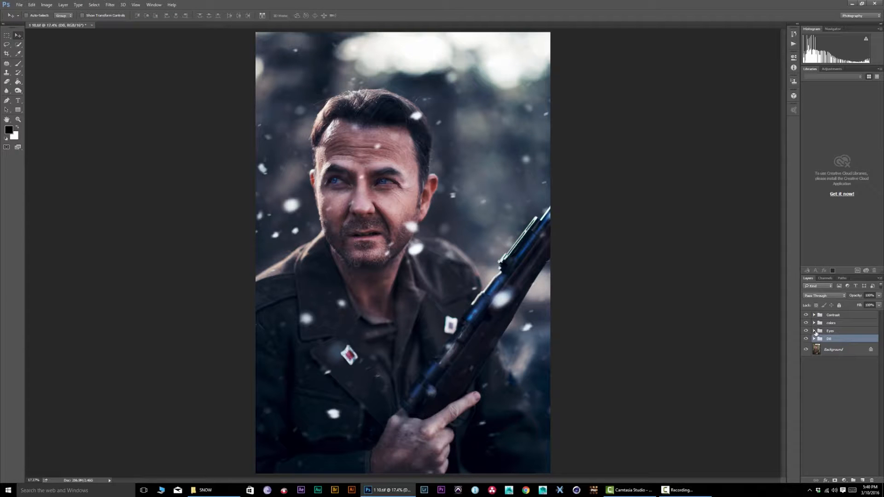
Add a Selective Color adjustment layer above Color Balance 2 in the colors group and name it Face
click(813, 323)
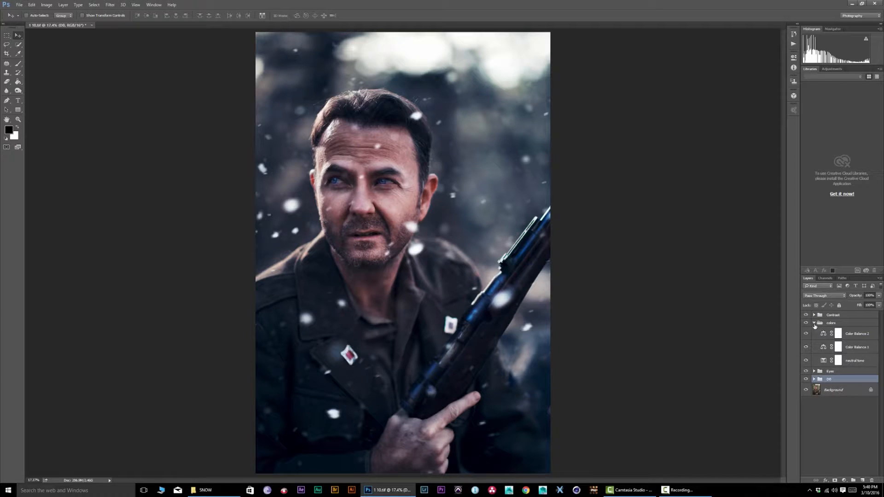
click(814, 322)
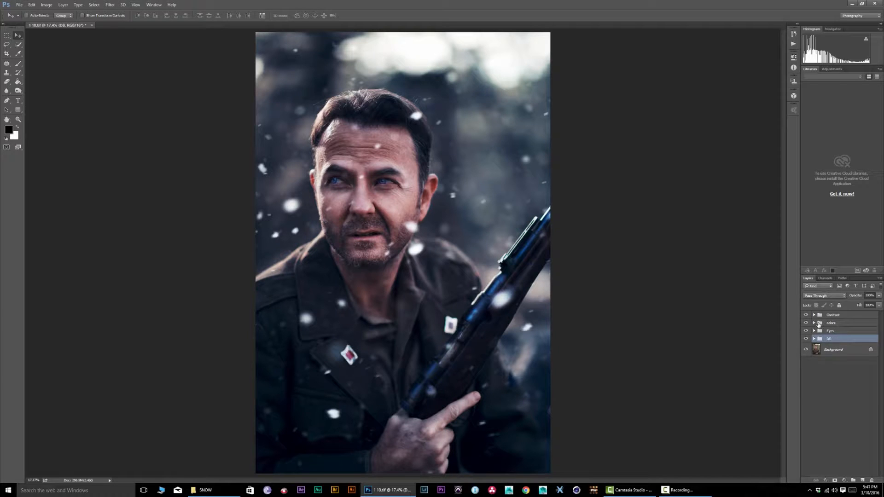
click(814, 323)
click(853, 336)
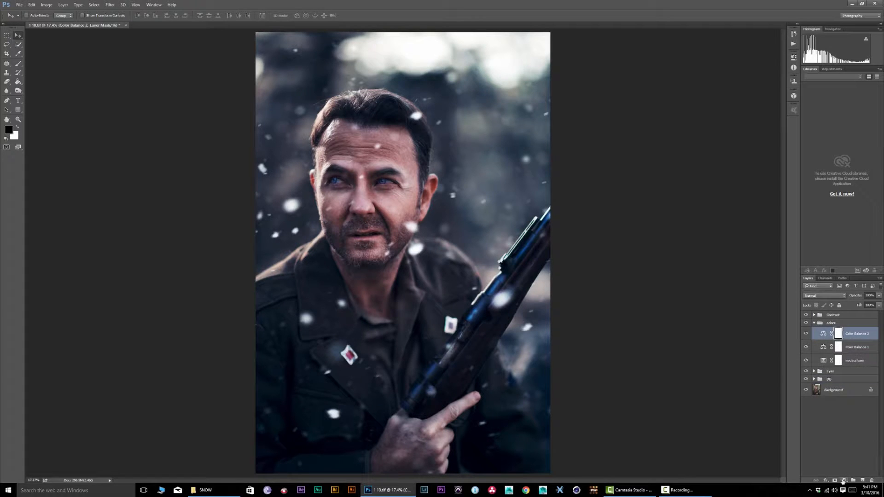
click(843, 482)
click(845, 477)
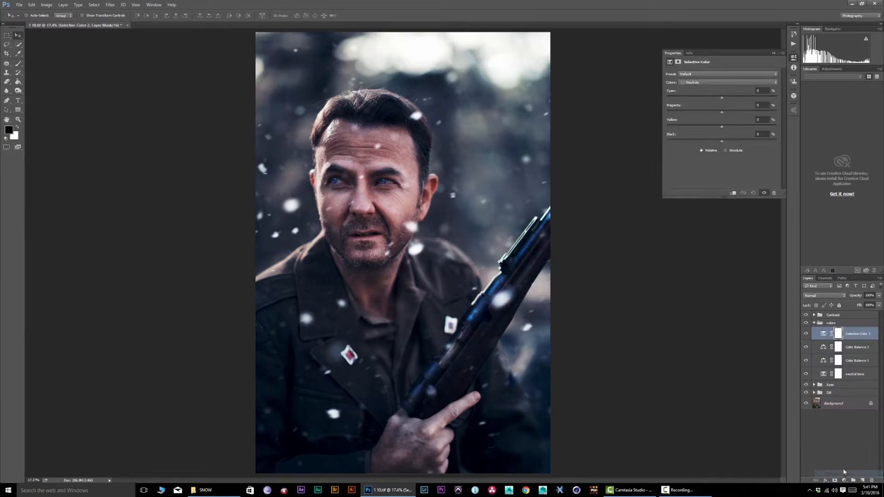
double_click(855, 333)
text(Face)
key(Return)
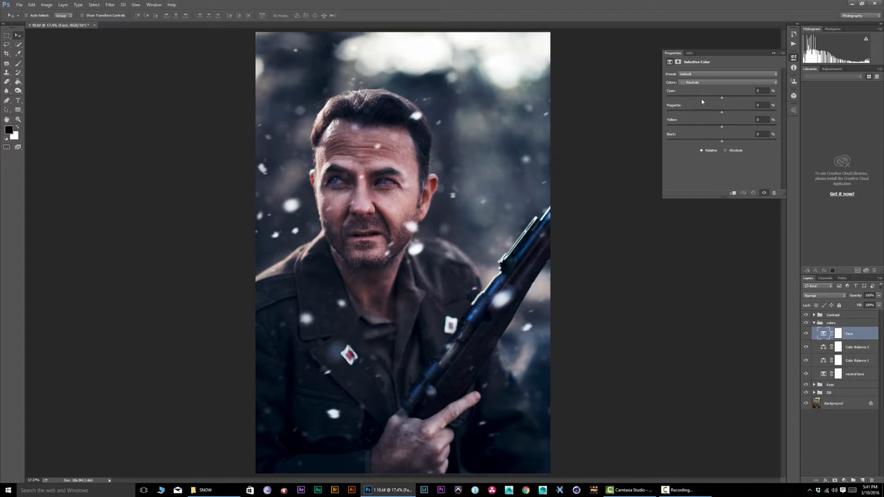
Choose a color range in the Face adjustment, change its magenta and yellow amounts, and compare the portrait with the layer hidden and shown
click(695, 82)
click(699, 82)
drag(722, 112, 735, 129)
click(806, 334)
click(806, 335)
click(806, 335)
click(806, 334)
click(773, 52)
click(817, 323)
click(815, 323)
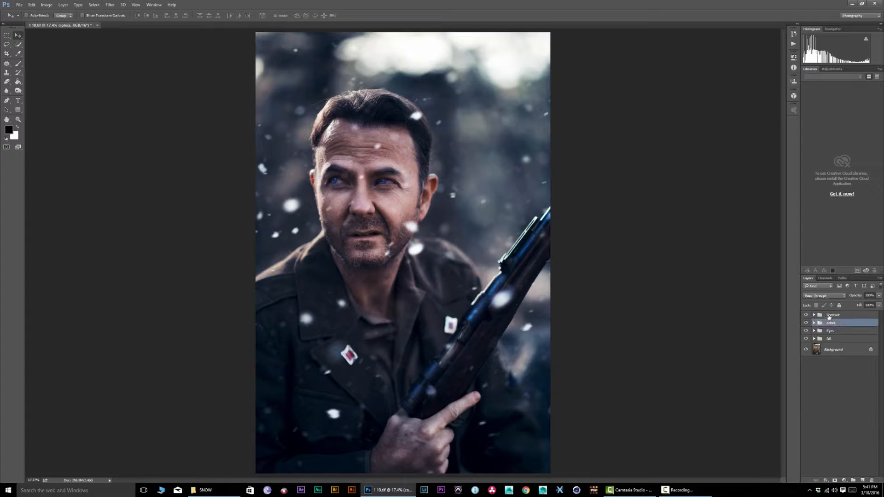
Add a Curves adjustment layer directly above the Background, raising the midtones and highlights while anchoring the shadows with a lower point
click(831, 315)
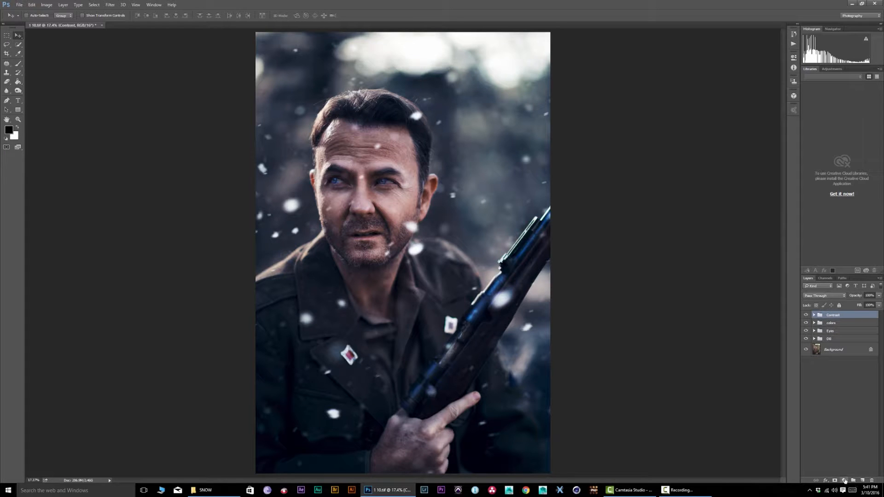
click(833, 350)
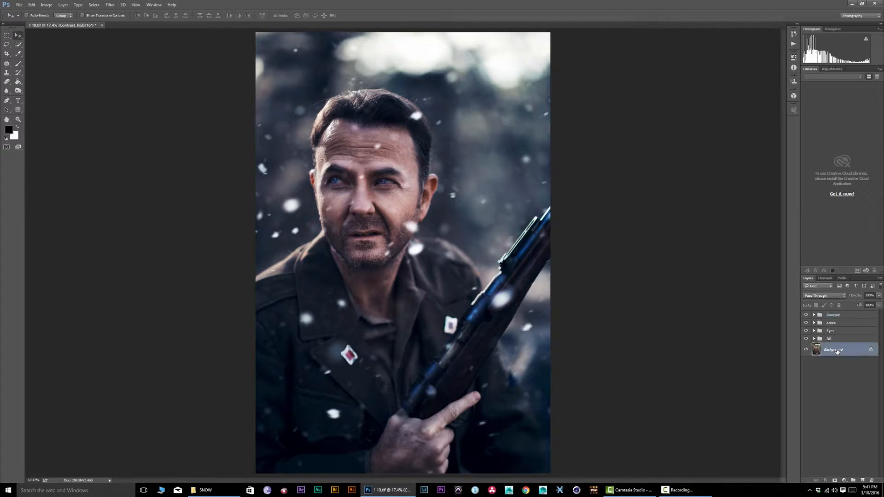
click(845, 481)
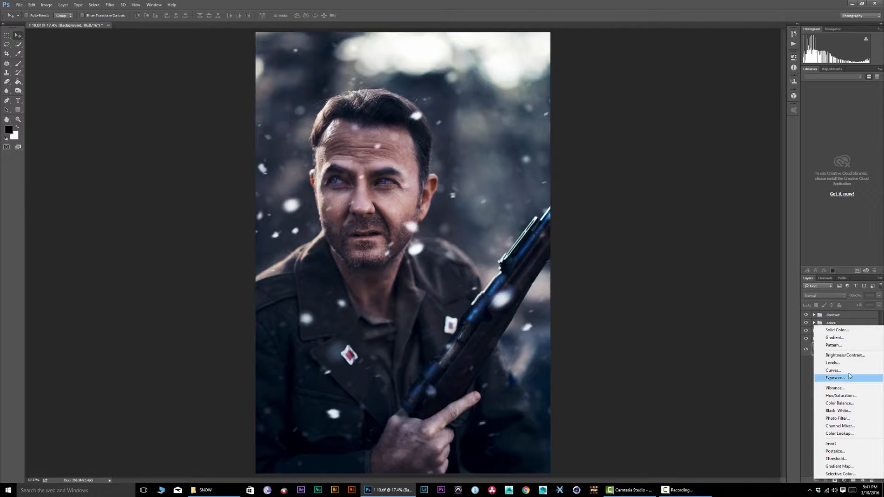
click(833, 370)
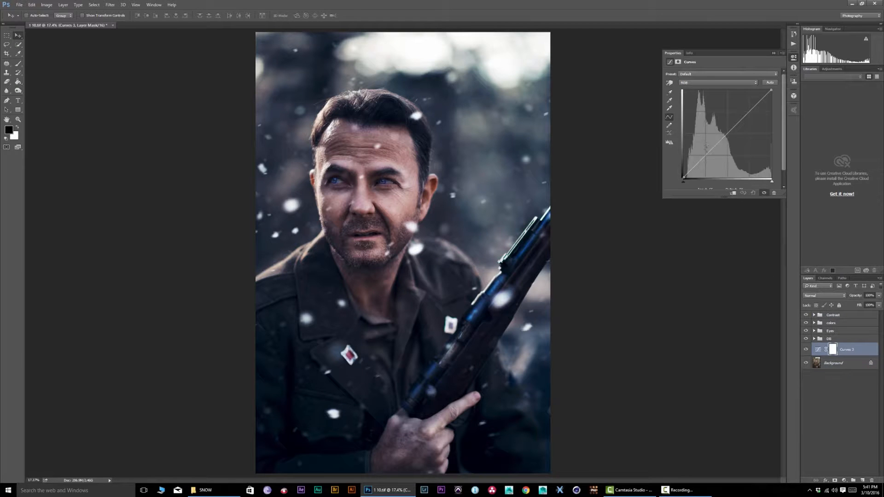
drag(723, 137, 704, 156)
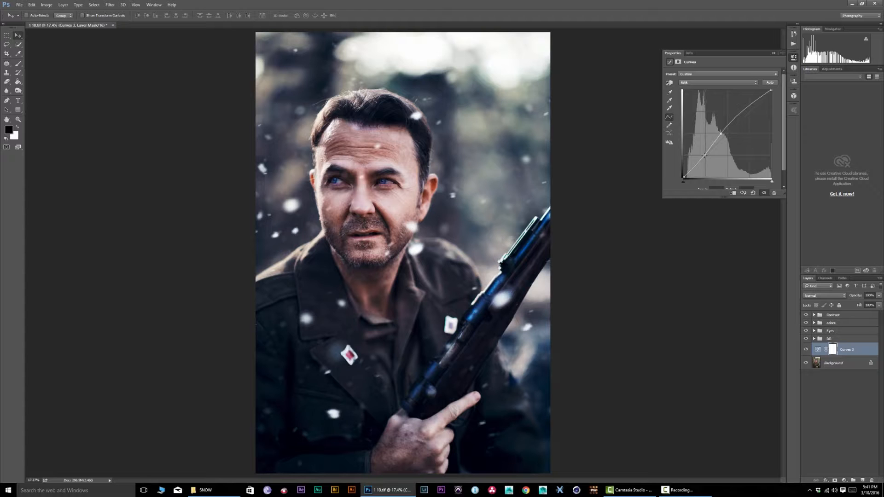
Compare the portrait with the new Curves layer hidden and shown, and reduce that layer's opacity to 52%
click(806, 350)
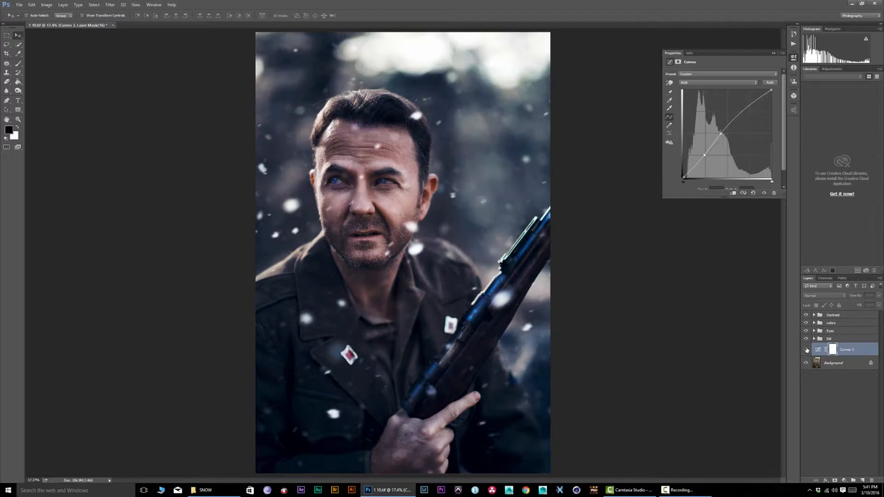
click(806, 349)
click(878, 296)
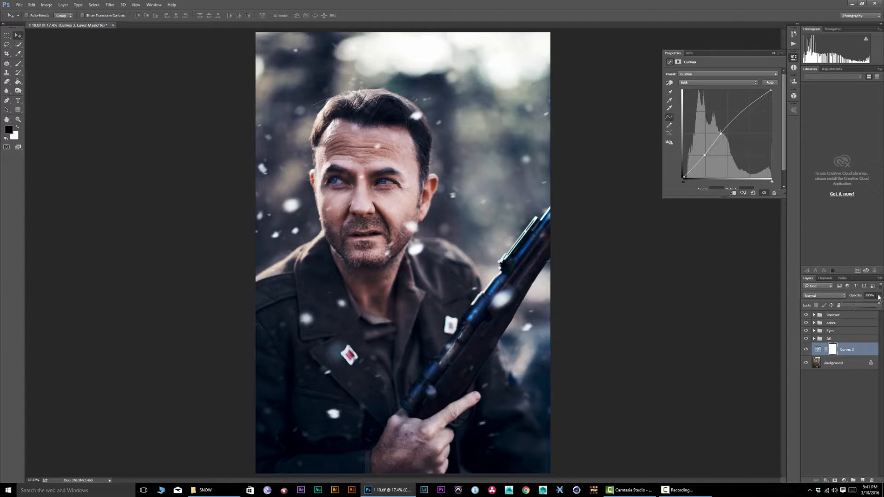
drag(852, 305, 850, 303)
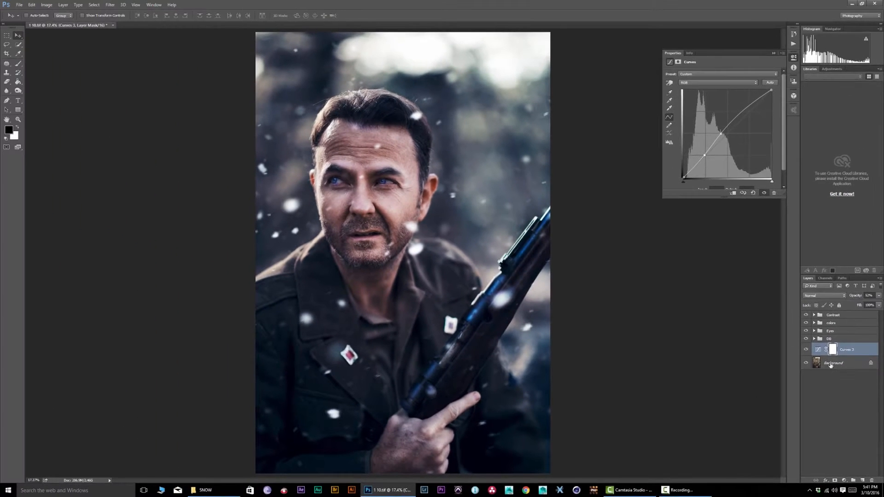
Create an empty layer directly above the Background and name it Shadows
click(820, 339)
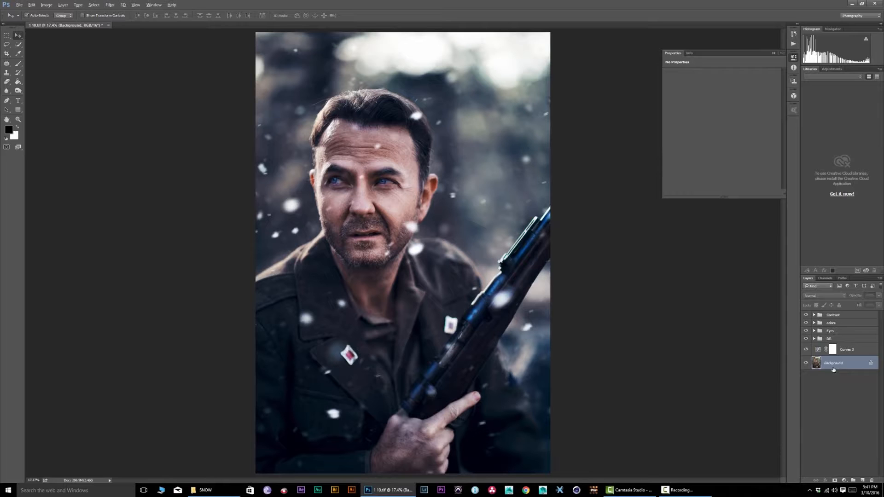
key(ctrl+shift+alt+n)
double_click(830, 363)
text(Shadows)
key(Return)
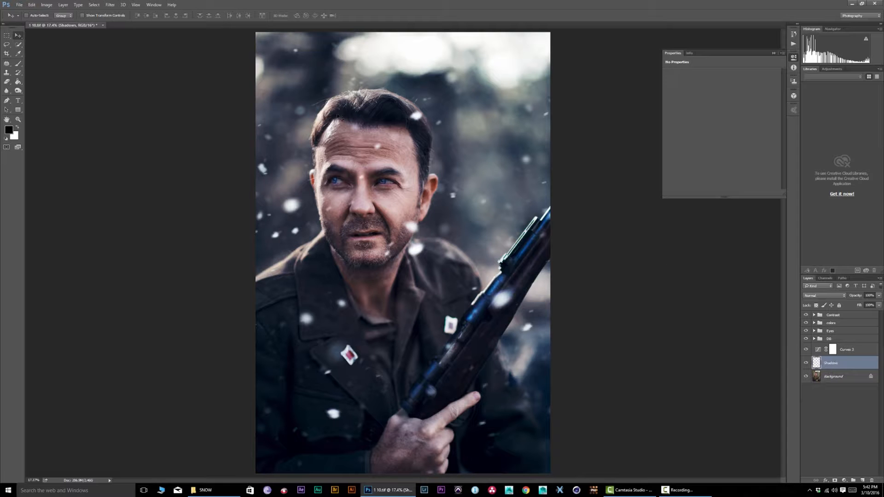
Set up a black brush at 26% opacity and change the Shadows layer's blend mode to Soft Light
click(19, 64)
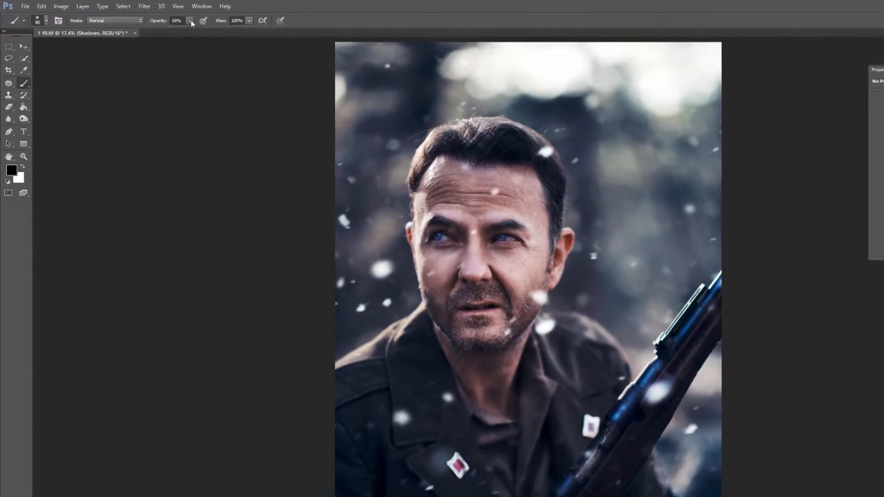
click(145, 16)
click(137, 23)
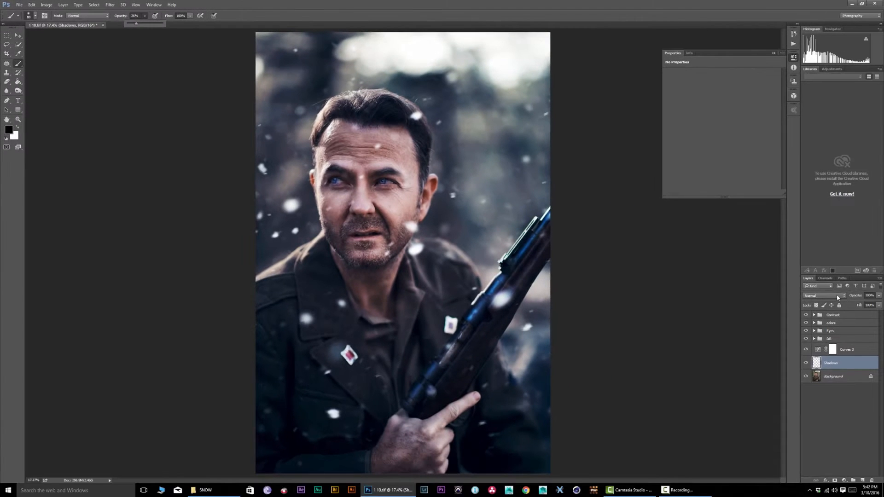
click(824, 296)
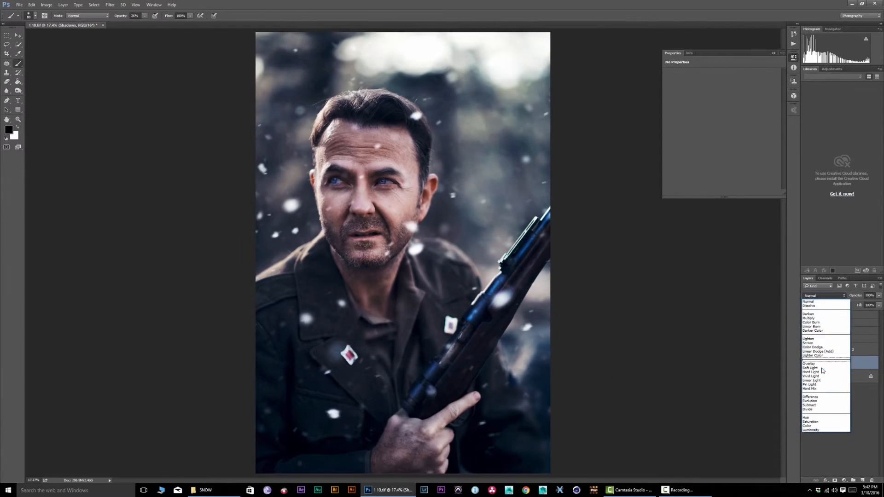
click(823, 367)
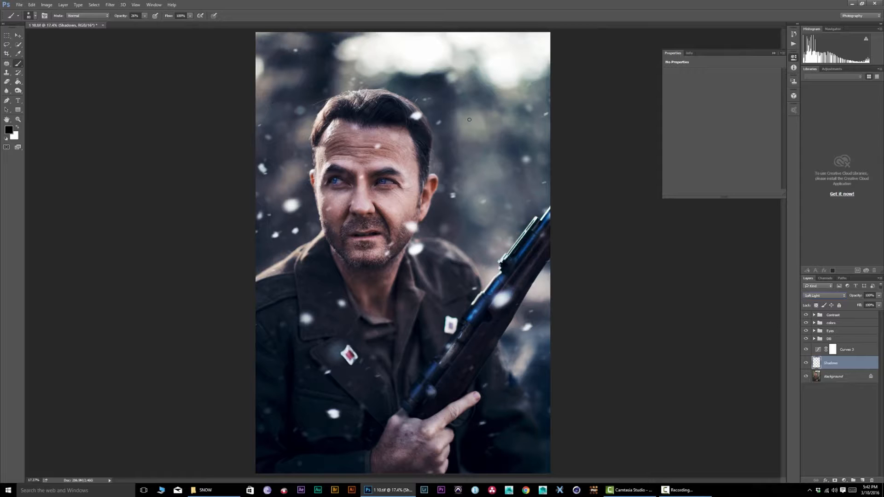
Enlarge the brush greatly and paint black over the background areas on both sides of the soldier to darken them
click(17, 74)
click(19, 65)
key(bracketright)
key(bracketright)
key(bracketright)
key(bracketright)
key(bracketright)
key(bracketright)
key(bracketright)
key(bracketright)
key(bracketright)
key(bracketright)
key(bracketright)
key(bracketright)
key(bracketright)
key(bracketright)
drag(506, 109, 533, 147)
key(bracketright)
key(bracketright)
mouse_move(294, 44)
mouse_down()
mouse_move(231, 178)
mouse_move(220, 257)
mouse_move(253, 257)
mouse_up()
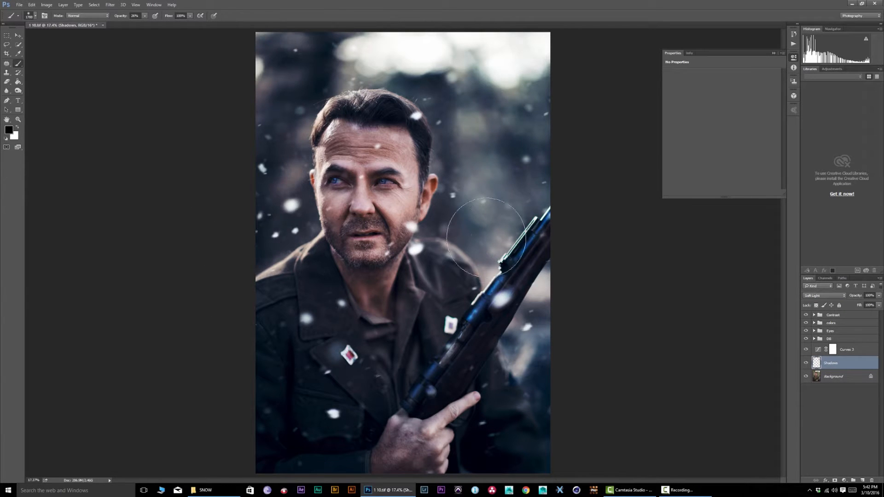
drag(505, 155, 551, 190)
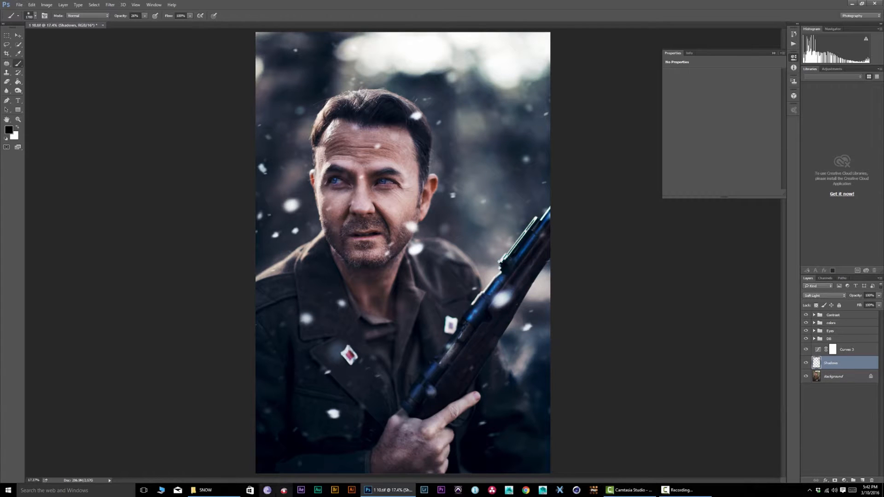
Compare the portrait with the Shadows layer hidden and shown, and look inside the group above the Curves layer
click(806, 363)
click(806, 364)
click(806, 364)
click(806, 363)
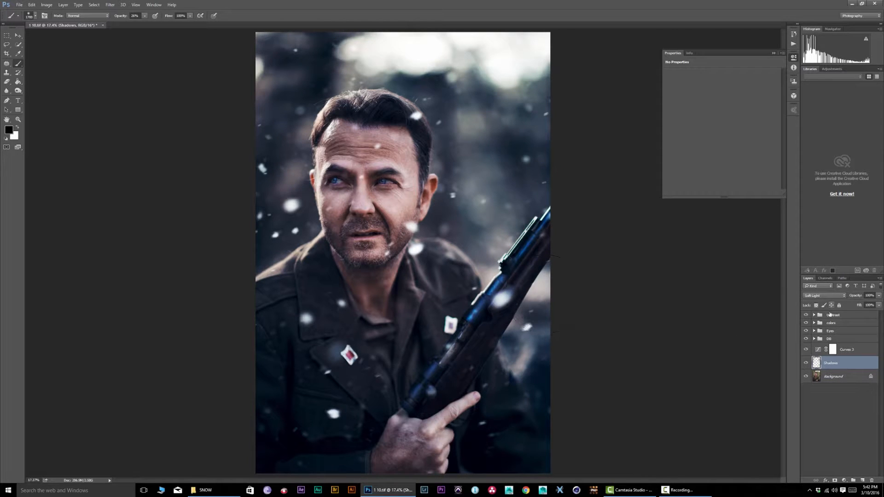
click(814, 339)
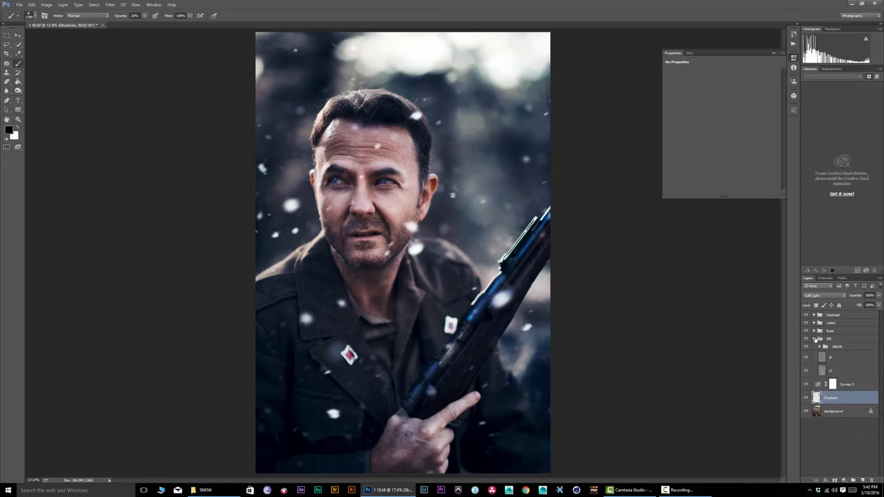
click(814, 339)
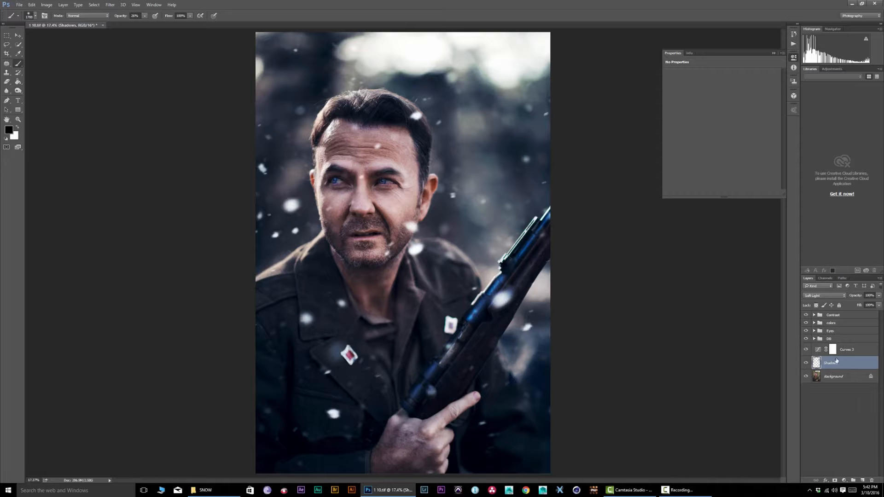
Add a Selective Color adjustment layer, move it to the top of the layer stack, and name it Final
click(844, 480)
click(841, 473)
drag(853, 362, 846, 314)
double_click(851, 318)
text(Final)
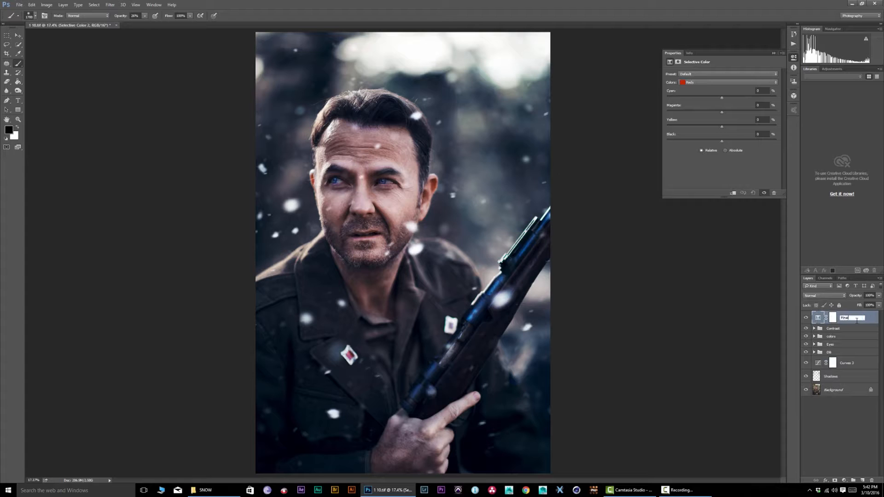
key(Return)
In the Final adjustment's Neutrals, raise cyan and yellow slightly and lower magenta a little for a teal tint
click(722, 82)
click(712, 129)
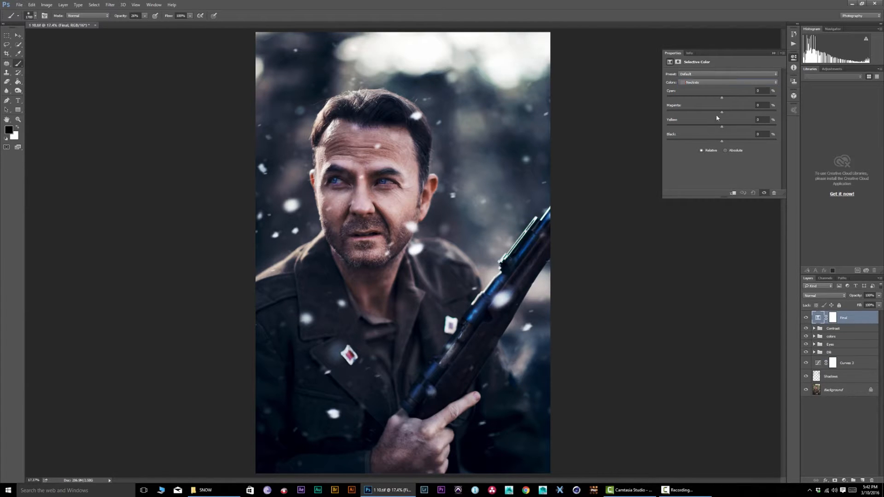
drag(722, 97, 720, 112)
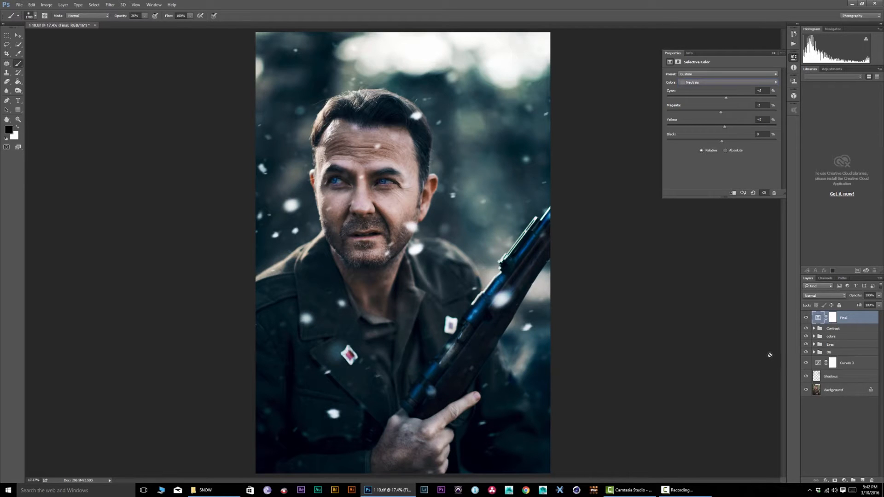
Add a Channel Mixer layer on top with the Black & White with Green Filter preset, setting green to 20 and blue to 80
click(844, 480)
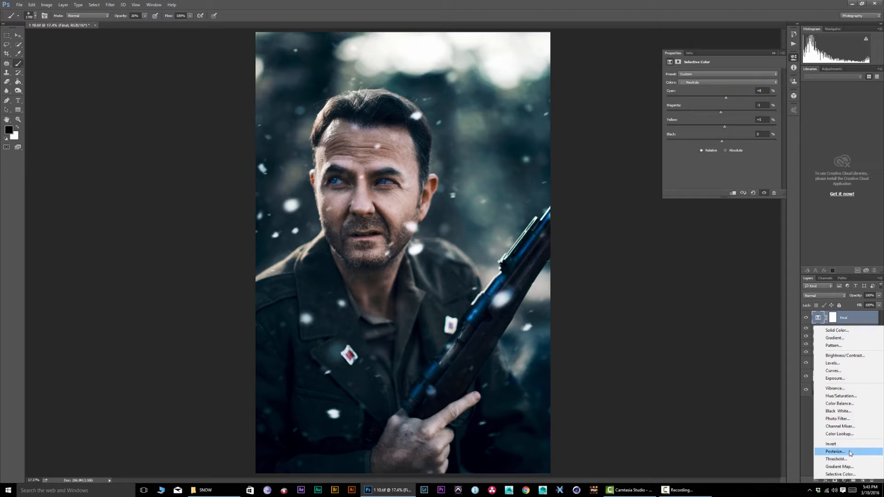
click(840, 427)
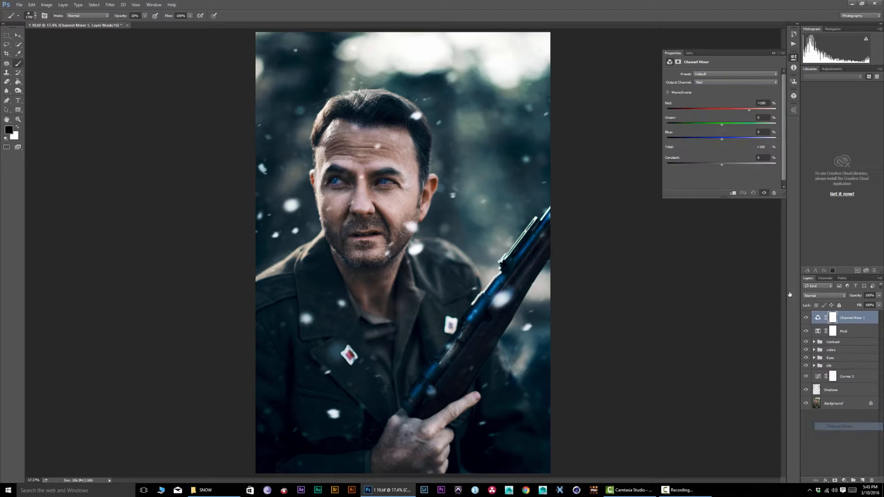
click(716, 74)
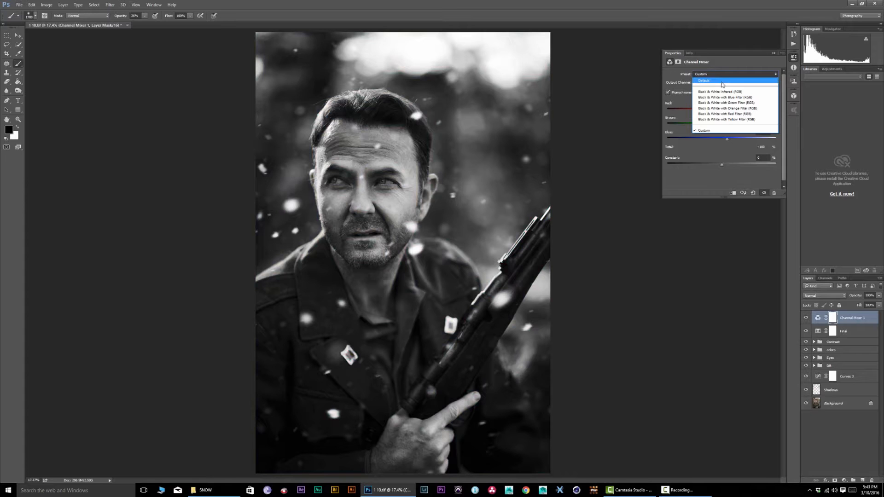
click(742, 103)
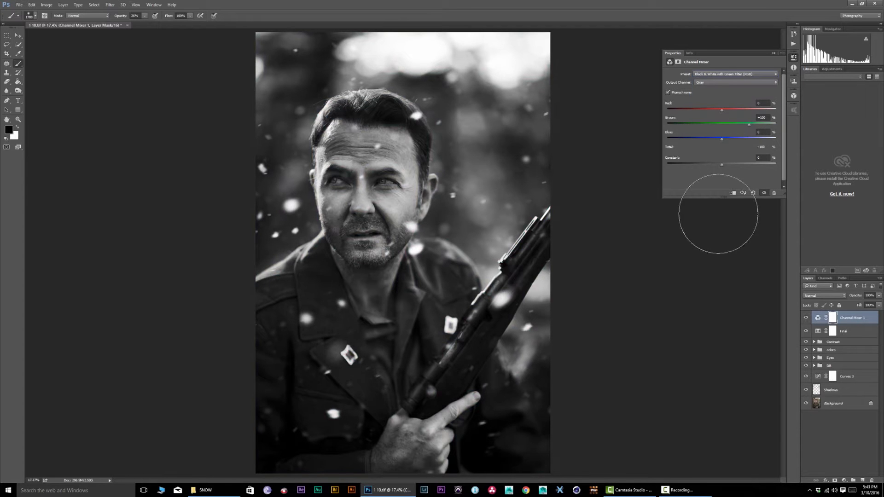
click(751, 124)
text(20)
key(Tab)
text(80)
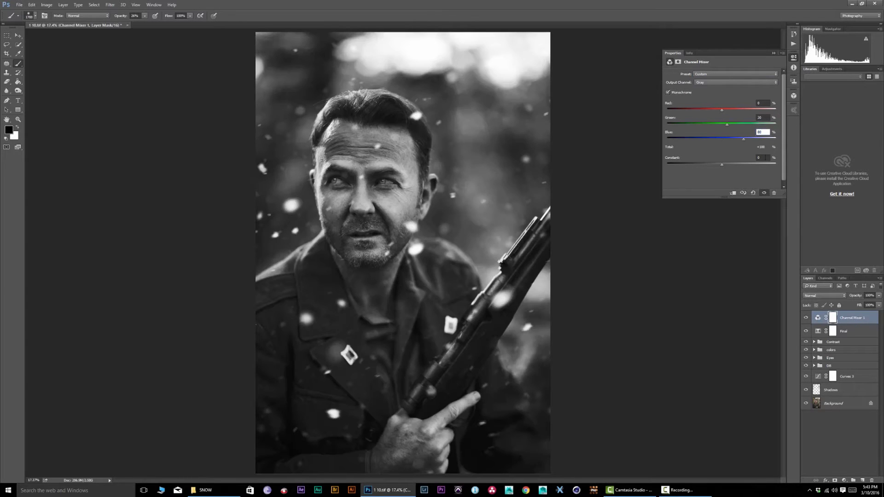
Reduce the Channel Mixer layer's opacity to 14% and compare the portrait with the layer hidden and shown
click(879, 295)
click(848, 302)
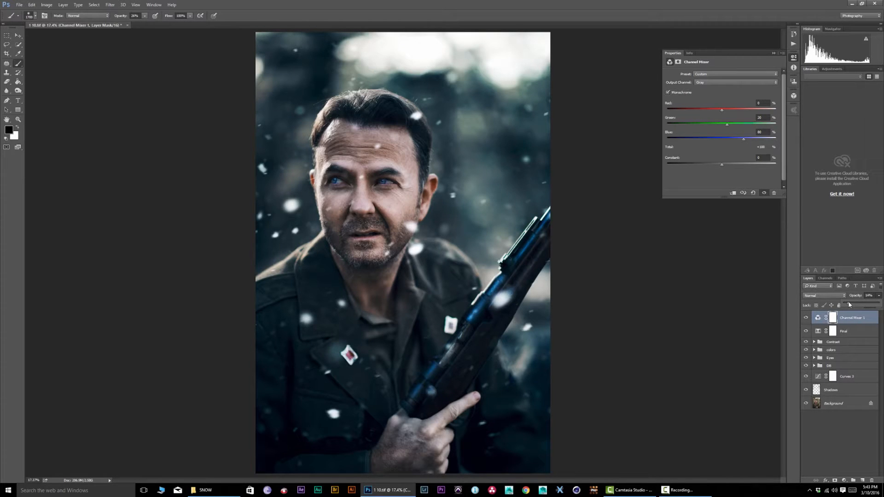
click(805, 318)
click(805, 318)
click(805, 318)
click(805, 317)
Merge a copy of all visible layers into a new top layer and desaturate it
key(z)
drag(376, 173, 425, 160)
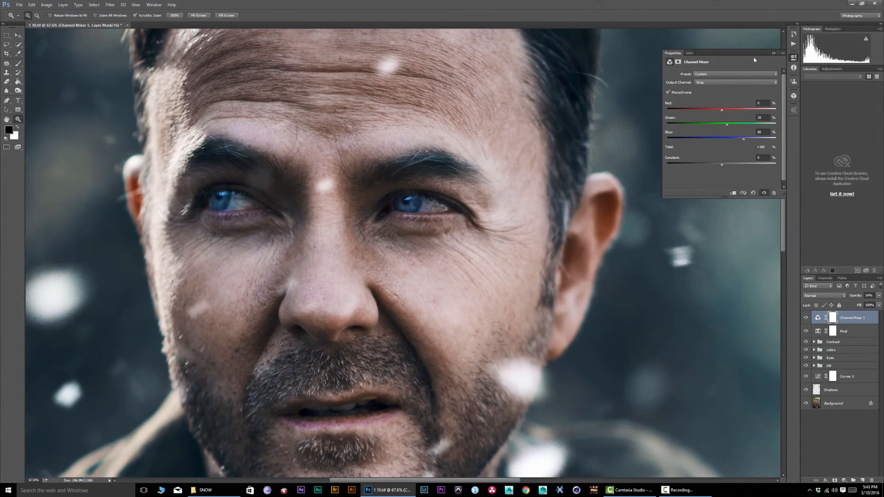
click(773, 53)
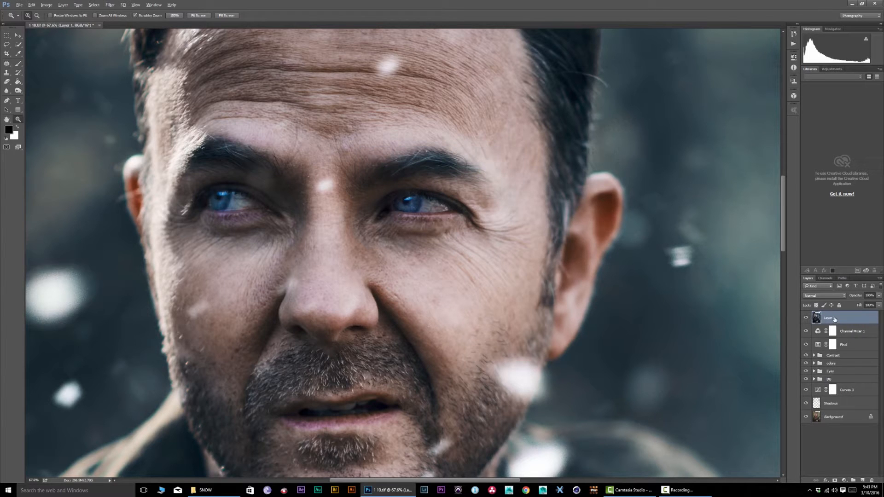
key(ctrl+shift+u)
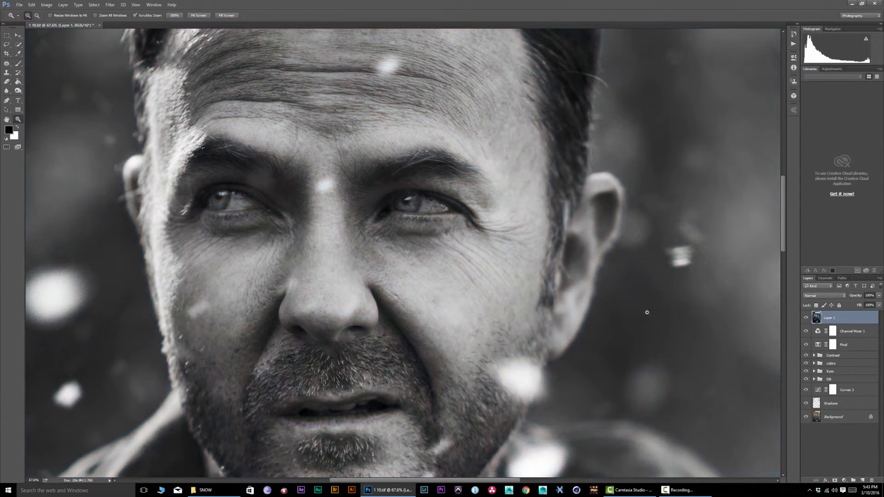
Apply a fine High Pass filter to the desaturated layer and set its blend mode to Soft Light for sharpening
click(110, 4)
mouse_move(166, 141)
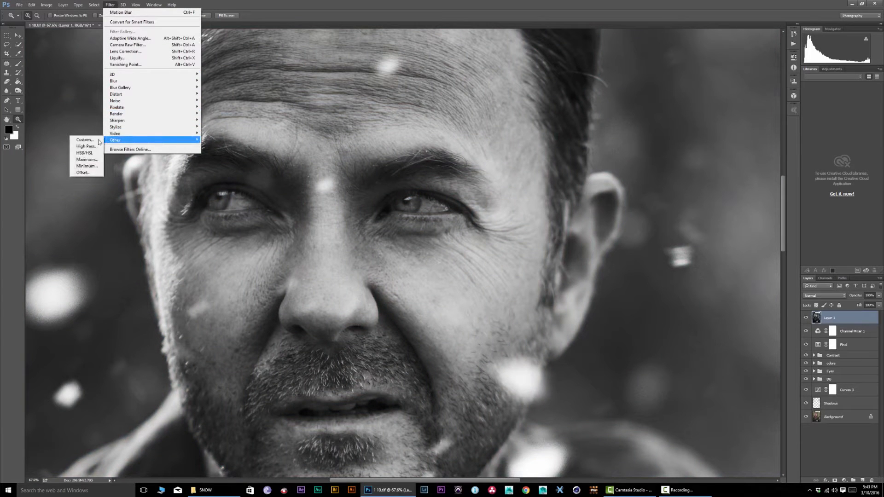
click(85, 145)
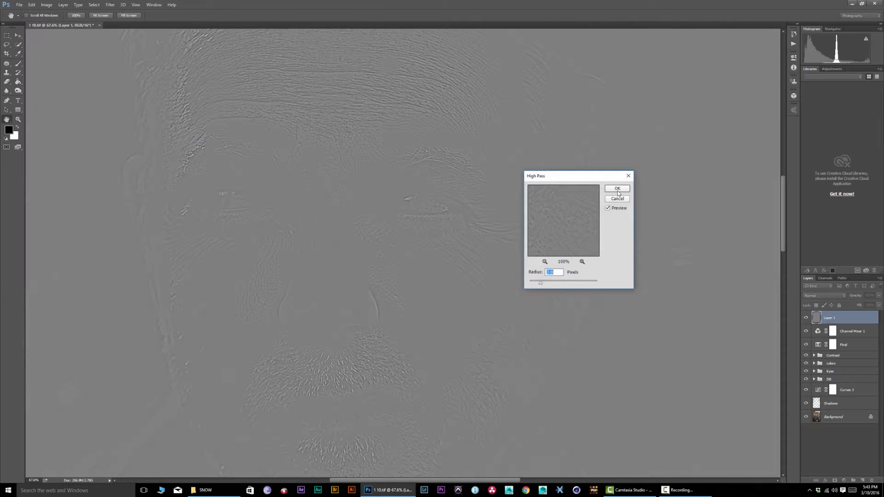
click(618, 191)
key(z)
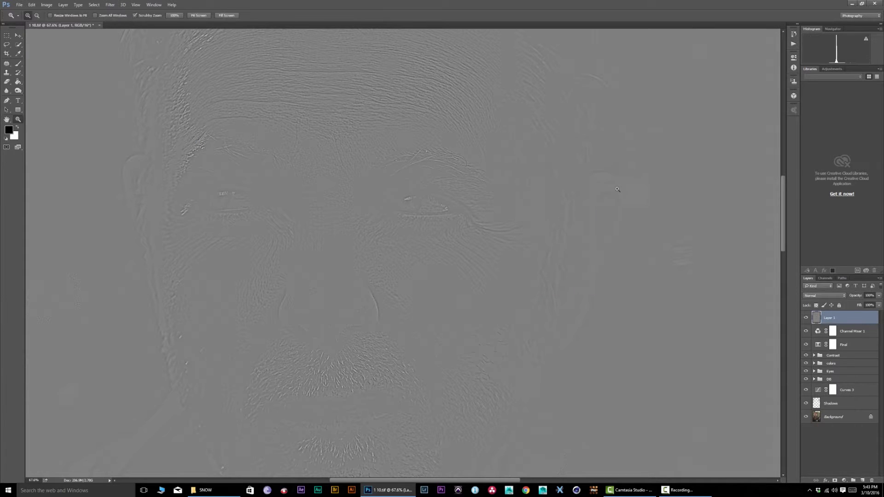
click(822, 295)
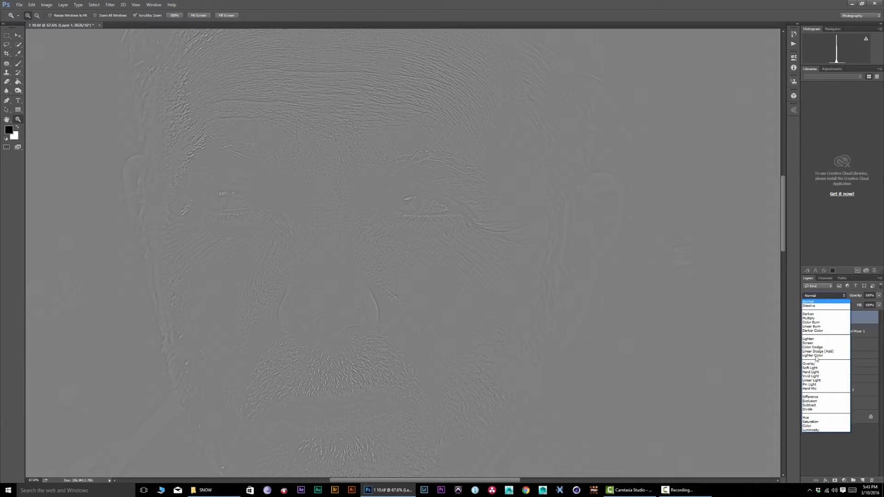
click(810, 367)
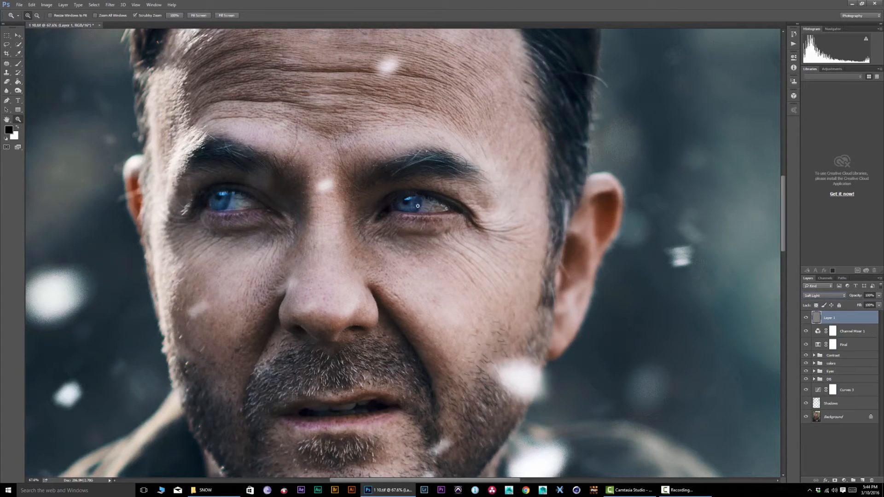
Examine the eye and surrounding skin up close with the sharpening layer hidden and shown
drag(437, 199, 467, 192)
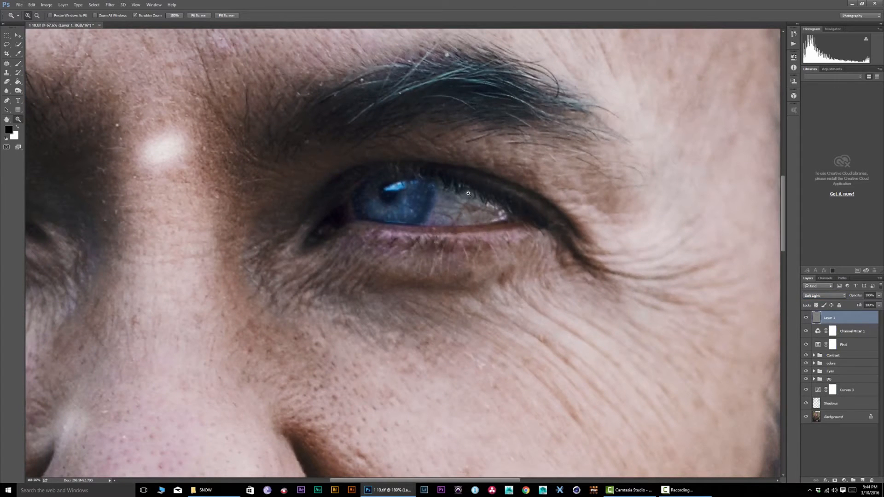
click(806, 317)
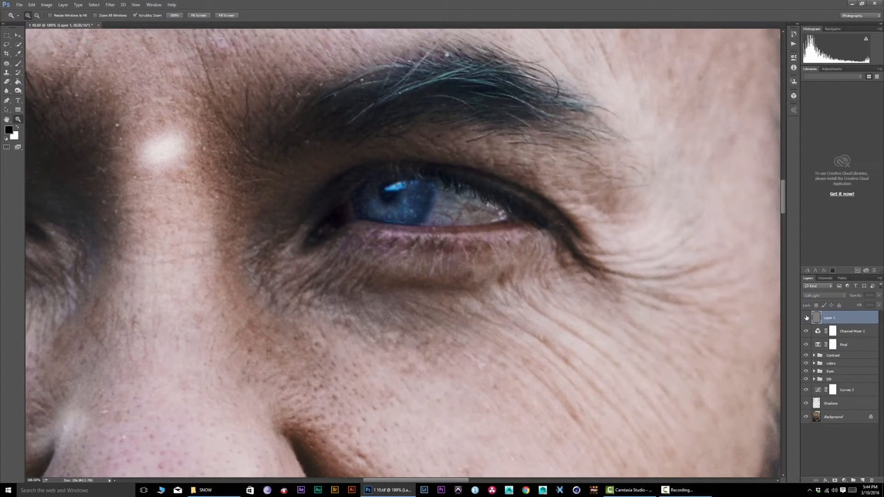
click(806, 317)
click(806, 317)
click(806, 317)
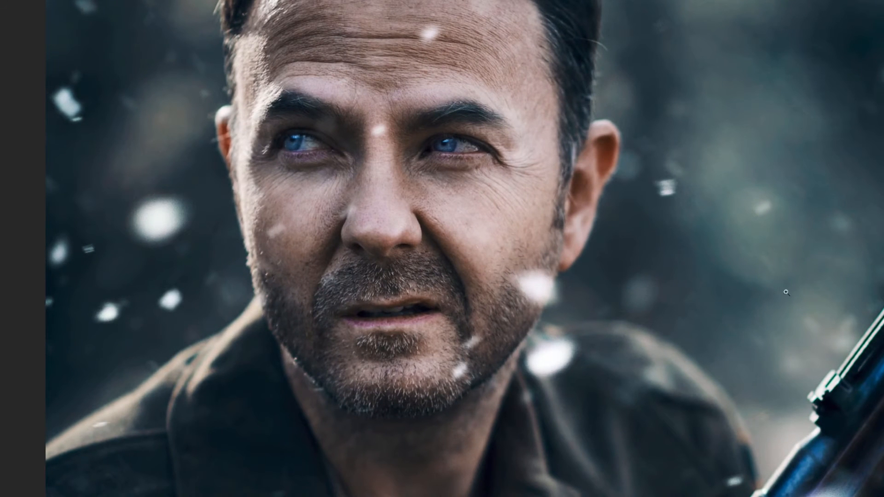
Create a new top layer in Soft Light mode, filled with that mode's neutral gray
key(ctrl+shift+n)
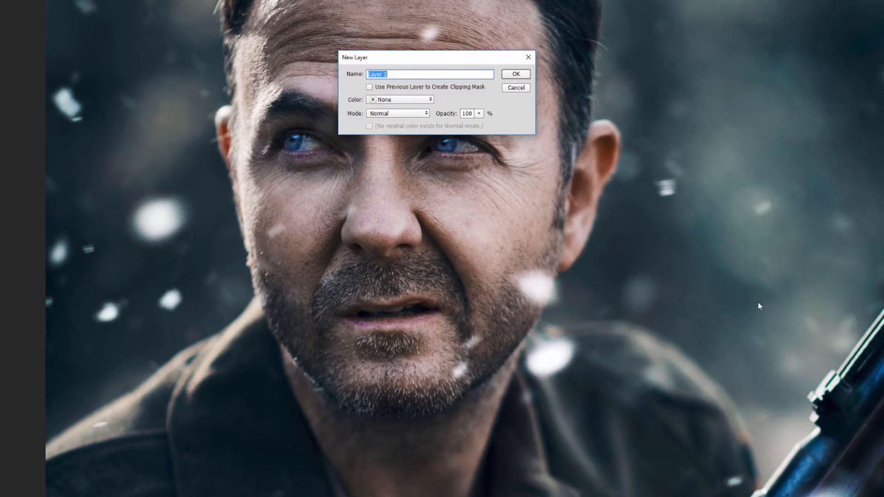
click(398, 113)
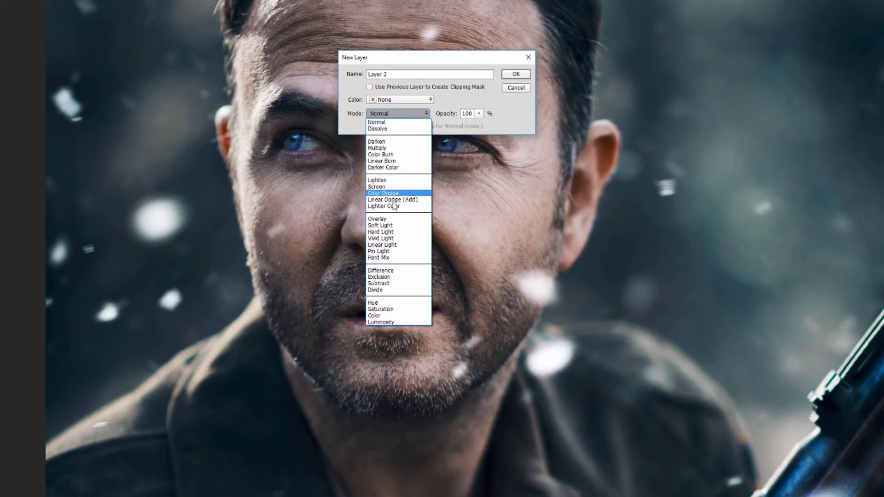
click(380, 225)
click(369, 126)
click(516, 75)
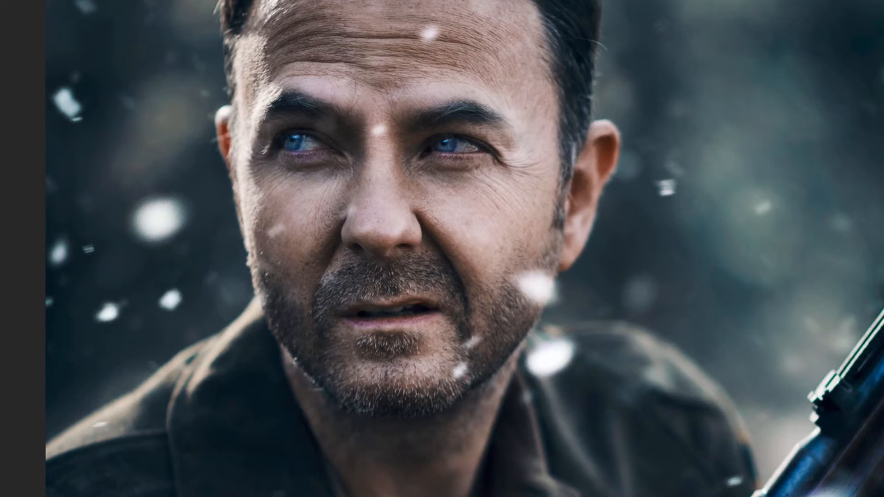
Apply uniform monochromatic noise to the gray Soft Light layer to add film grain
click(0, 0)
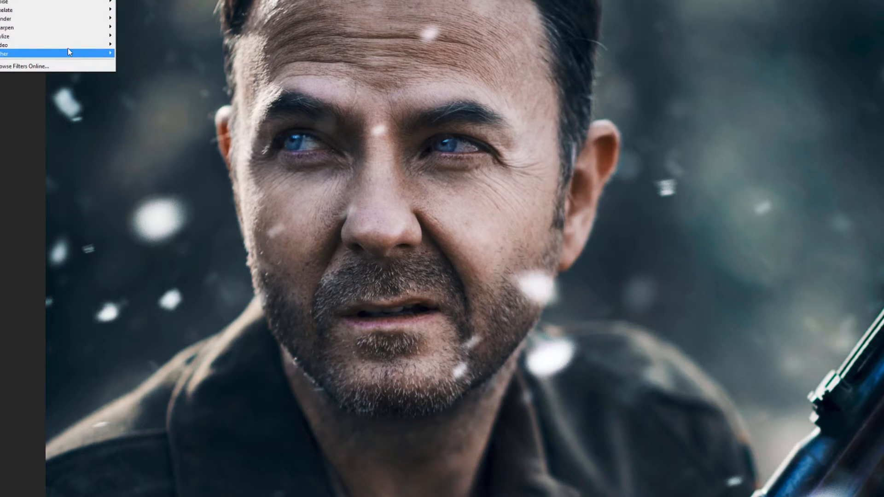
mouse_move(65, 2)
click(0, 5)
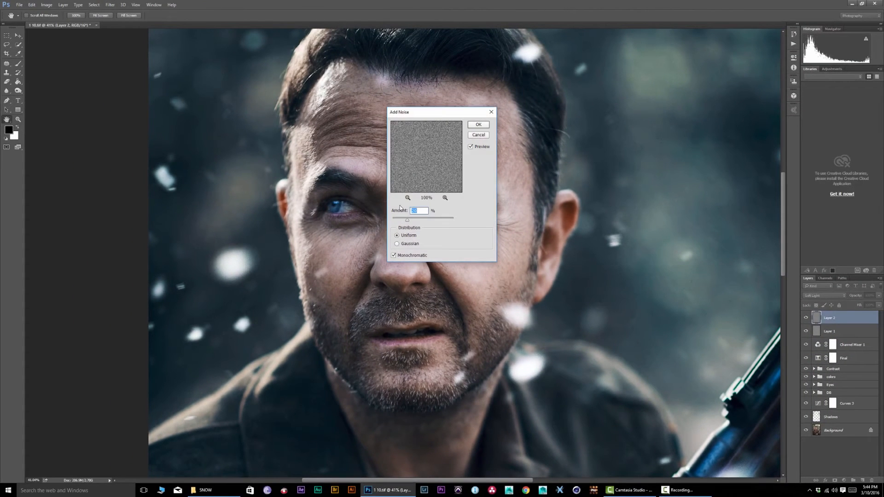
click(479, 126)
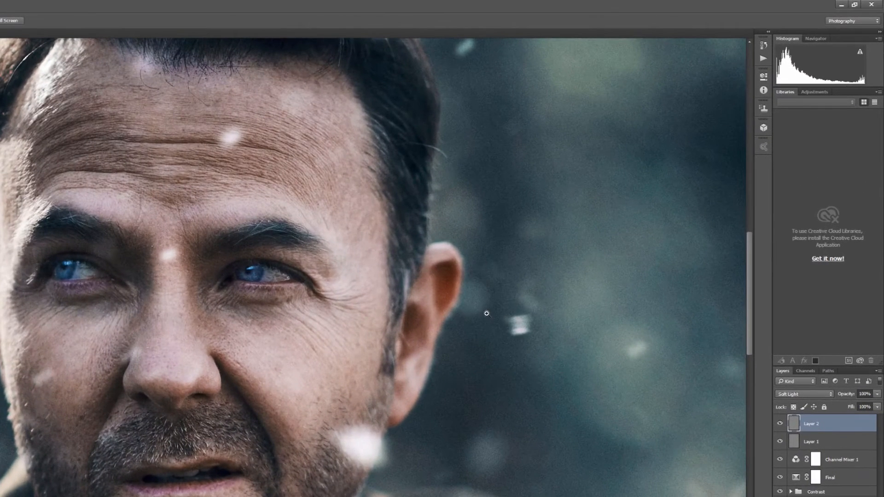
Scale the grain layer up from its centre to about twice the canvas size with Free Transform
scroll(479, 321, down, 5)
drag(396, 356, 383, 361)
key(ctrl+t)
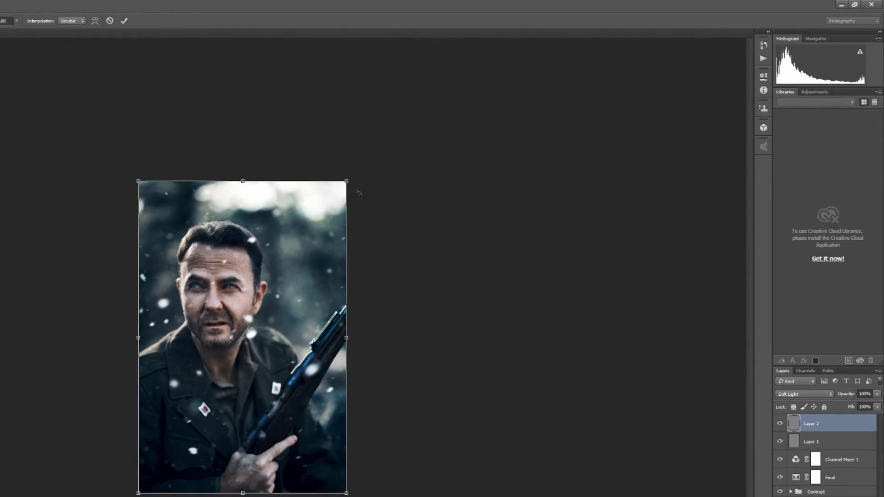
drag(347, 181, 563, 78)
drag(505, 231, 395, 397)
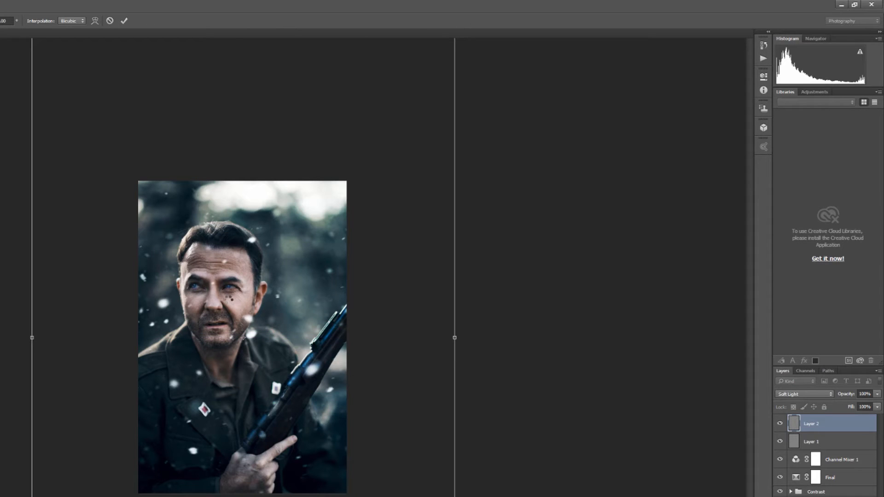
key(Return)
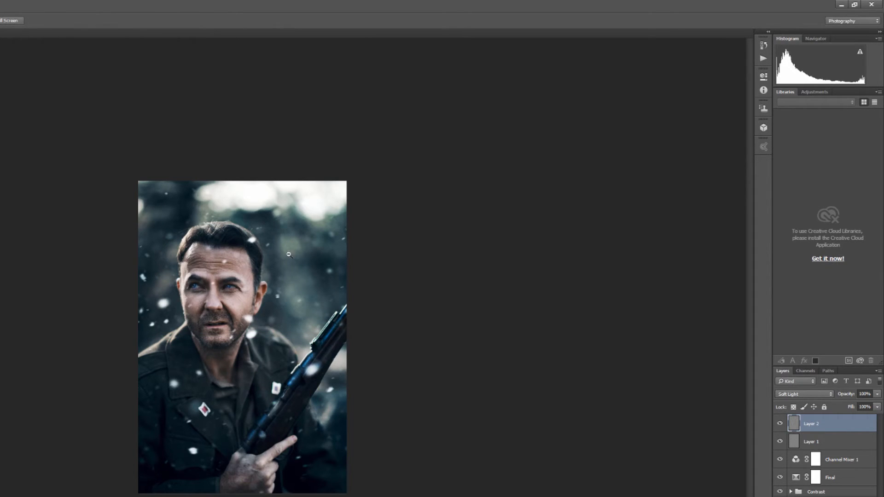
Inspect the enlarged grain beside the ear up close and lower the grain layer's opacity to 47%
key(ctrl+plus)
key(ctrl+plus)
key(ctrl+plus)
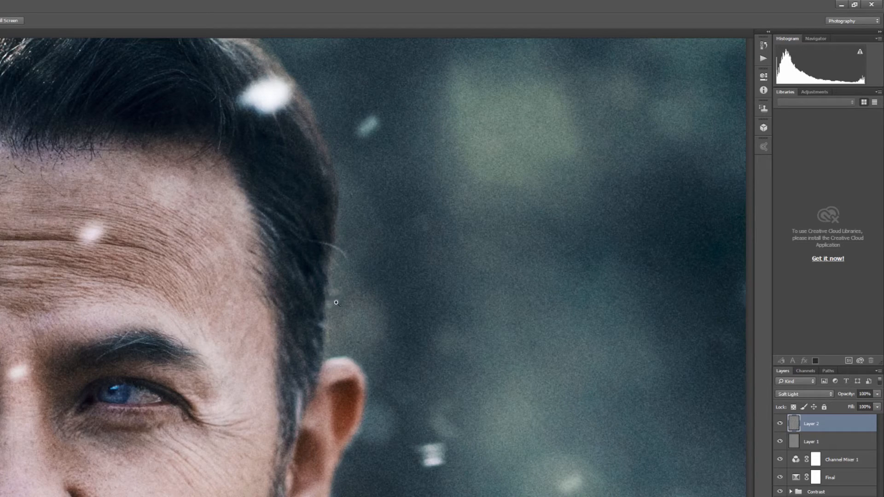
click(386, 391)
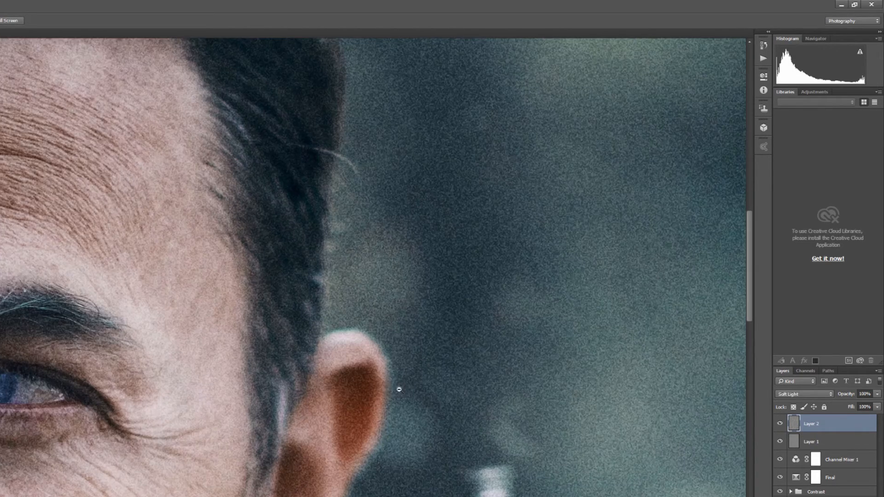
click(399, 389)
drag(877, 394, 852, 402)
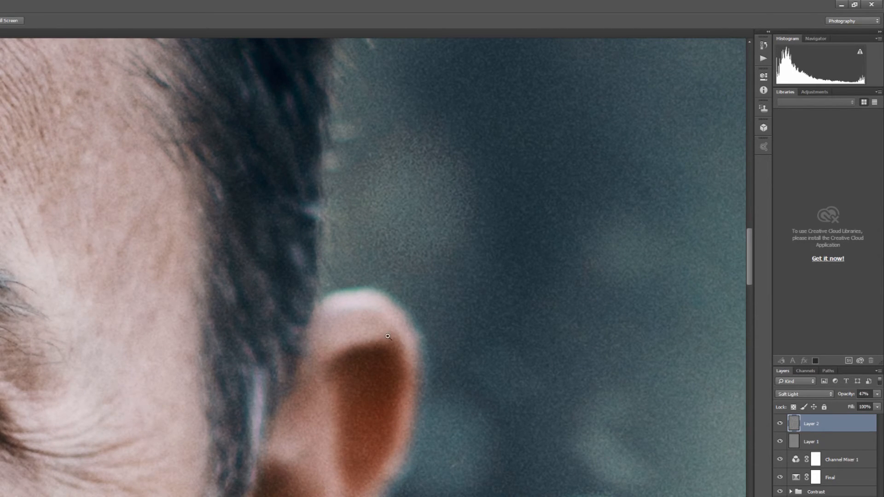
Compare the whole retouched portrait with the original by hiding and showing every layer above the Background
scroll(380, 339, down, 1)
scroll(380, 340, down, 3)
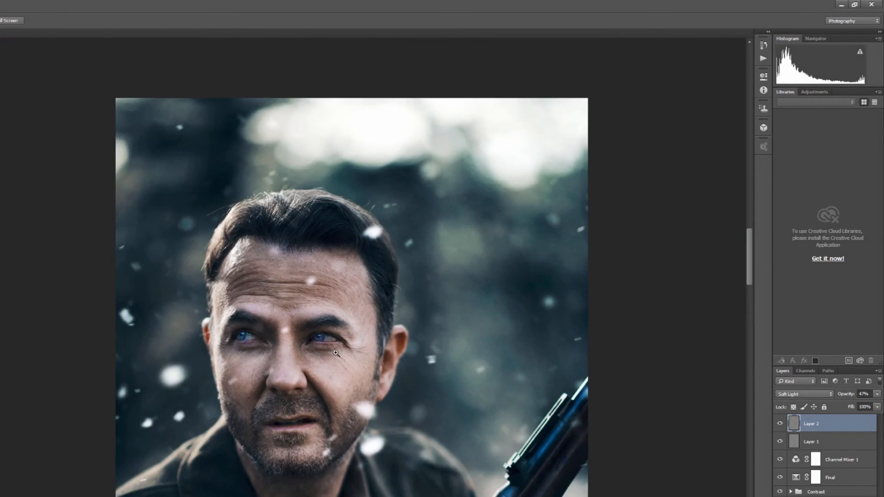
scroll(387, 322, down, 2)
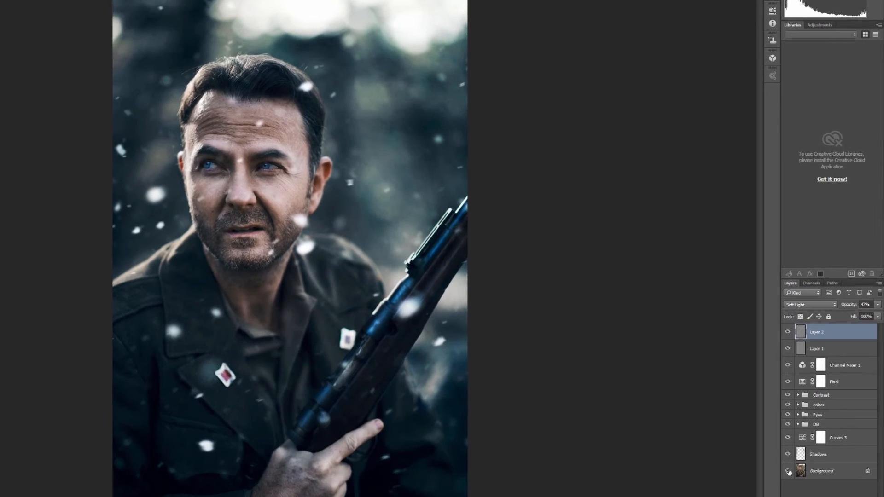
alt+click(788, 472)
alt+click(788, 471)
alt+click(788, 471)
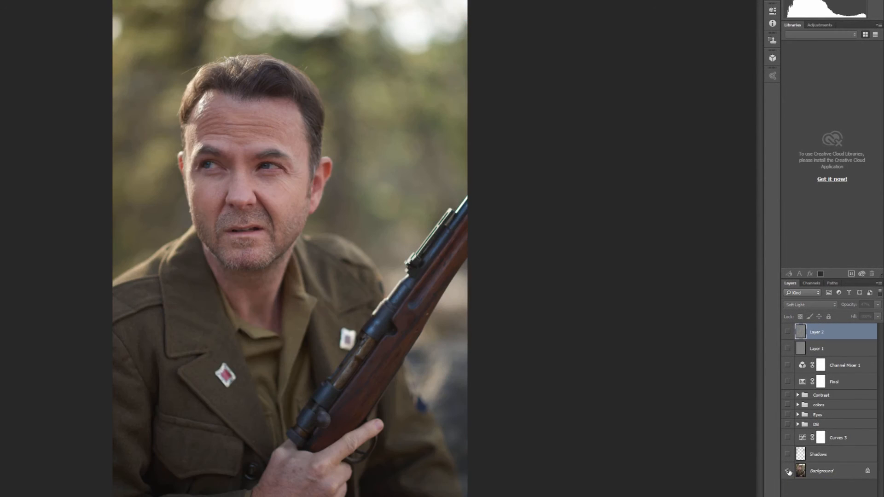
alt+click(788, 472)
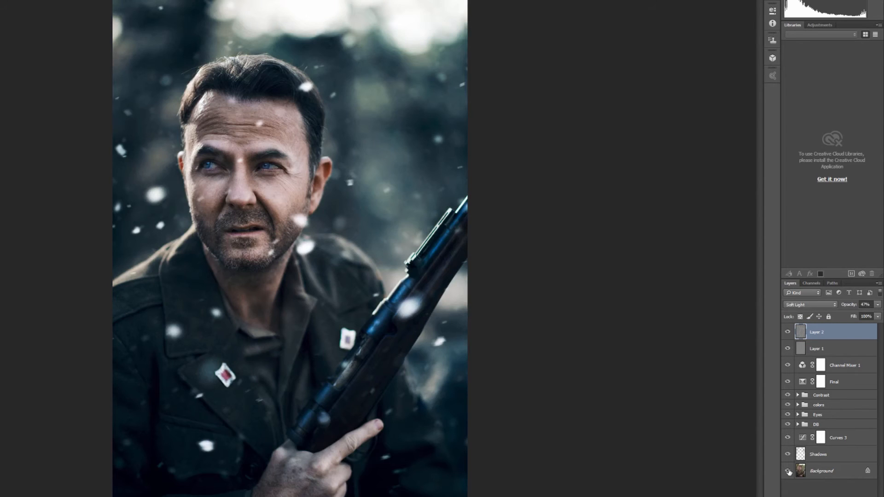
Fine-tune the cyan amount for the Reds in the Face Selective Color adjustment of the colors group
click(798, 404)
double_click(810, 418)
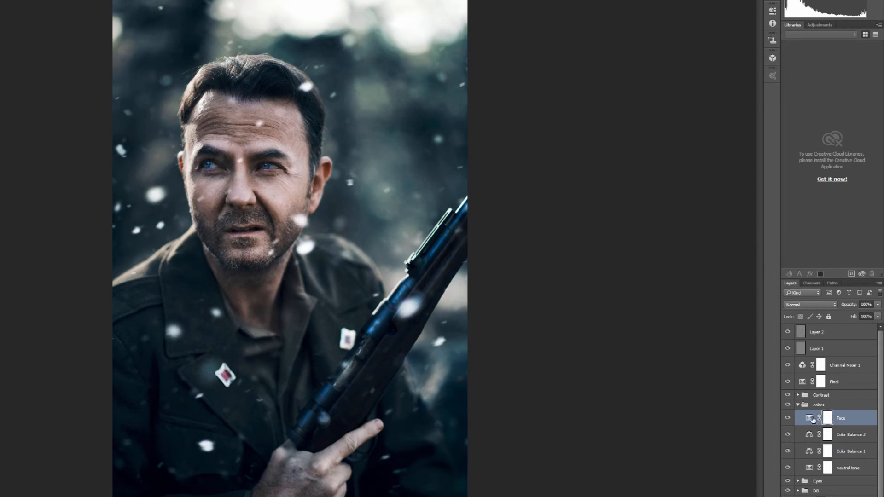
click(671, 42)
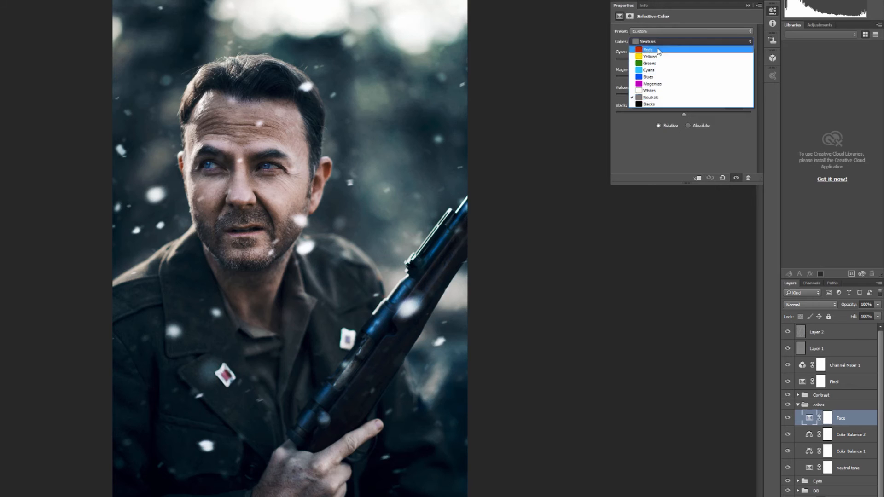
click(672, 49)
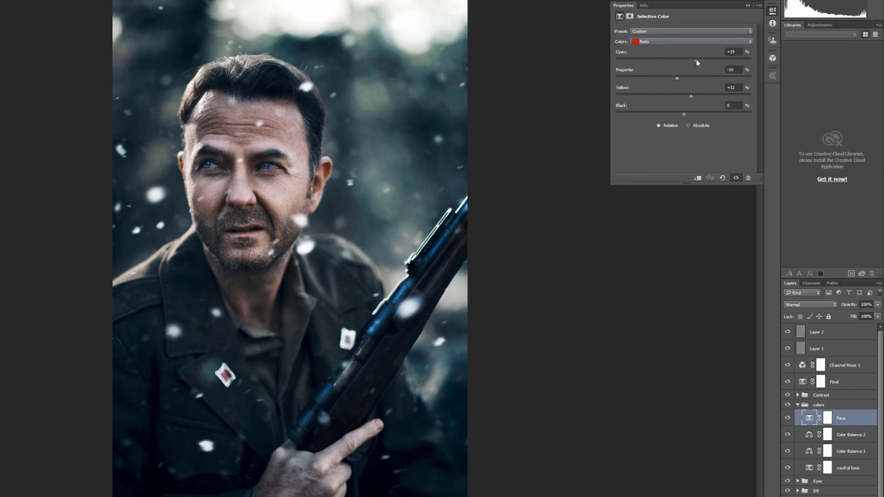
drag(683, 59, 693, 77)
click(748, 6)
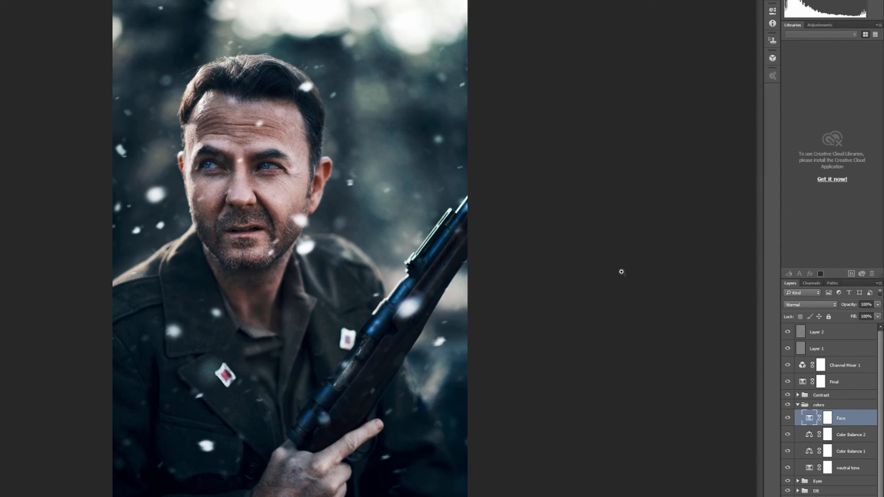